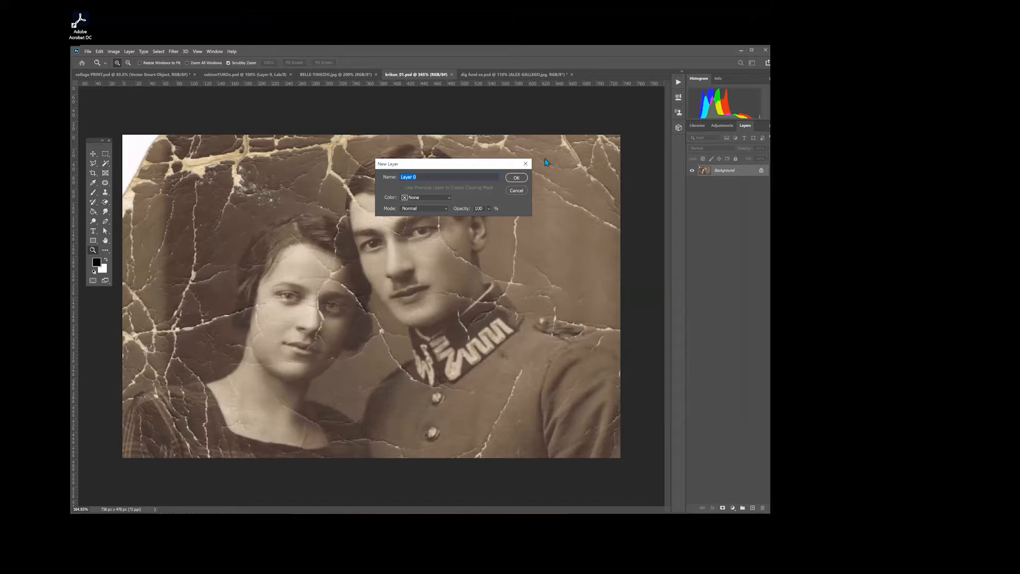
Step: Convert the Background into the regular layer Layer 0 and duplicate it twice, hiding the topmost copy
left_click(516, 177)
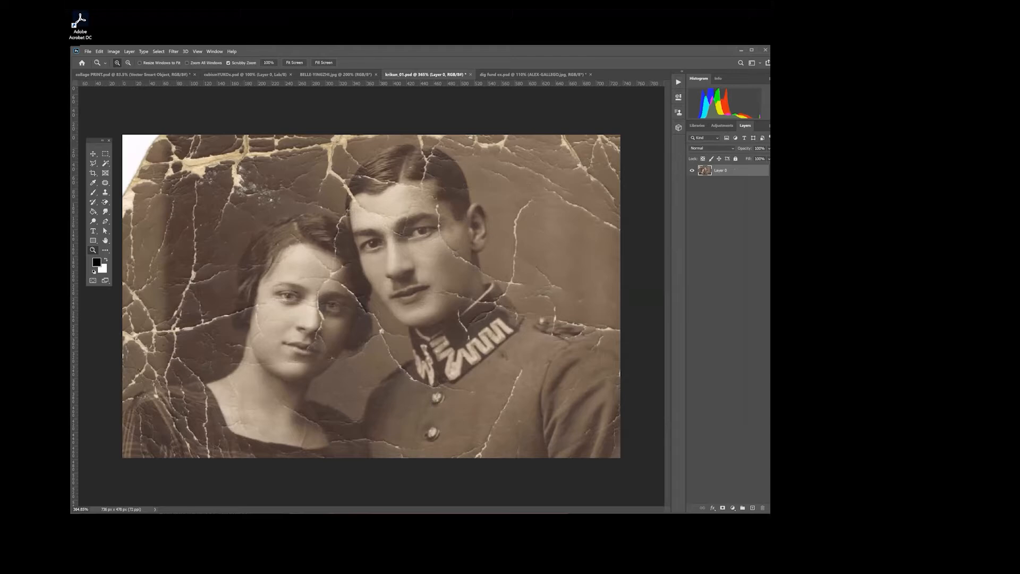
right_click(744, 171)
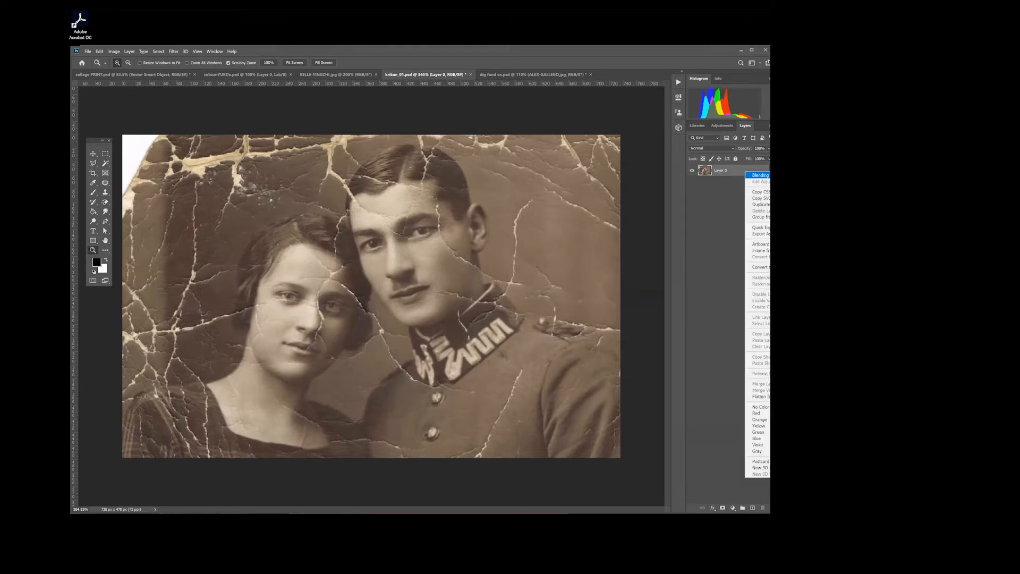
key("Escape")
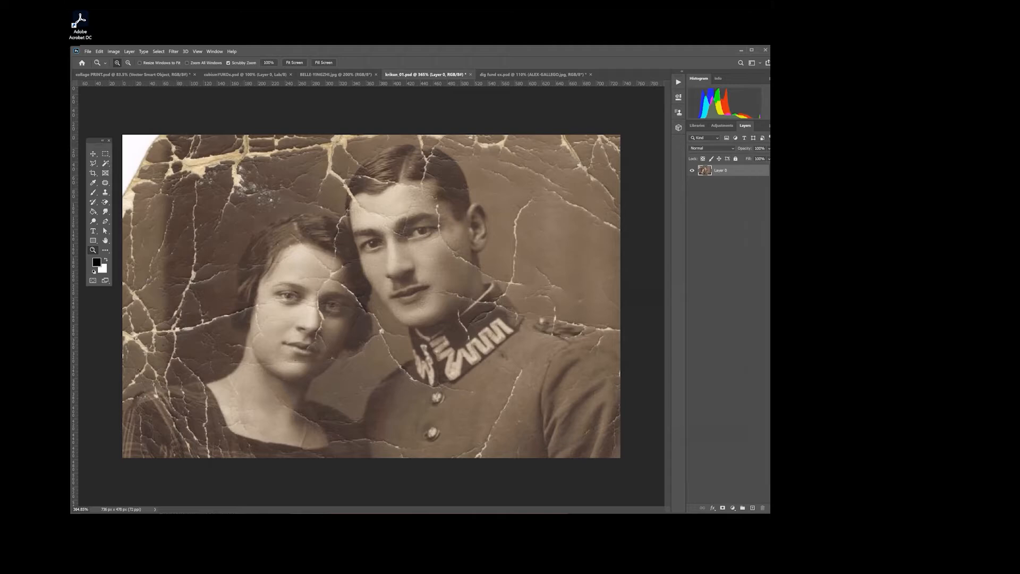
right_click(733, 169)
left_click(755, 200)
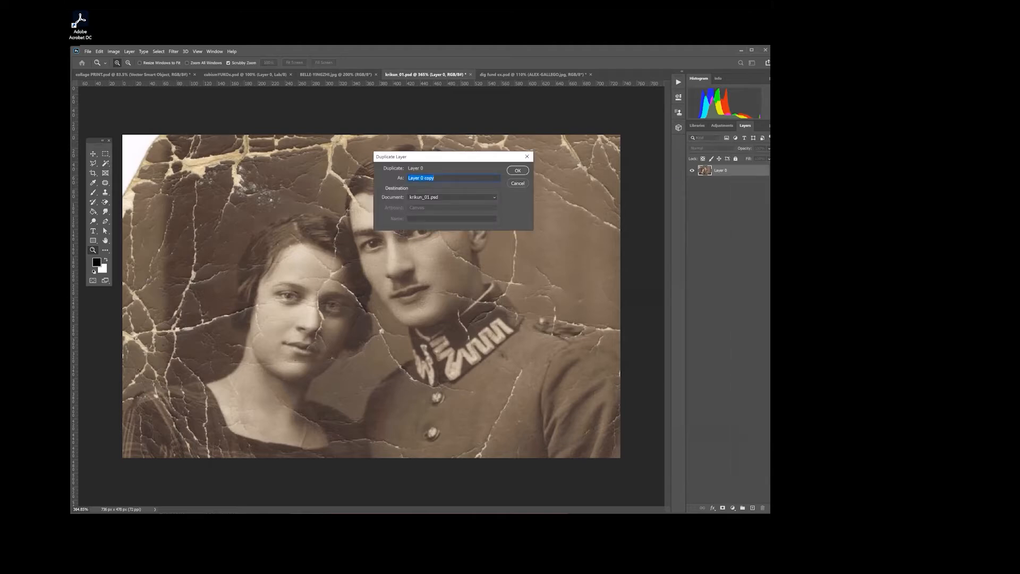
left_click(515, 167)
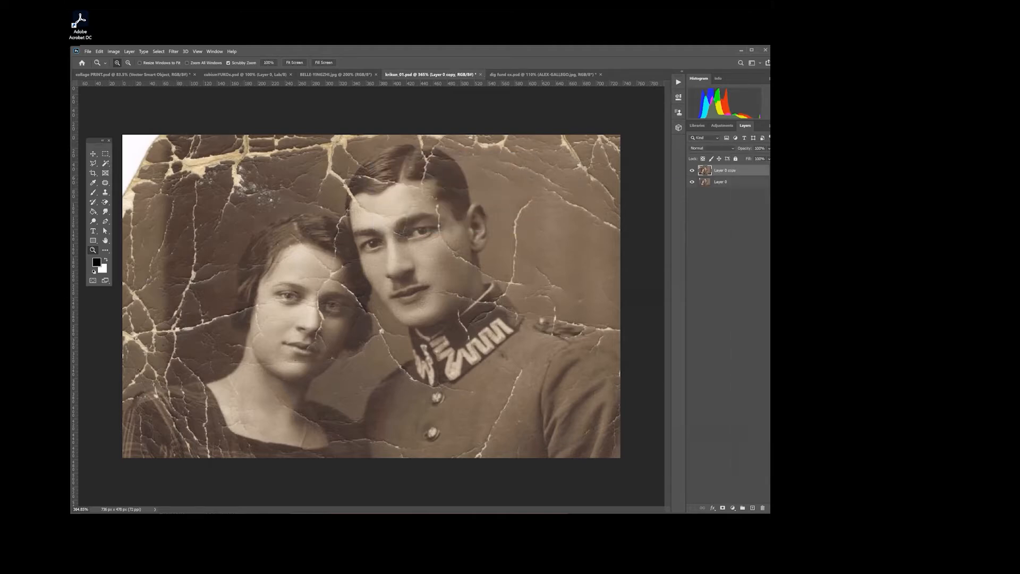
right_click(732, 182)
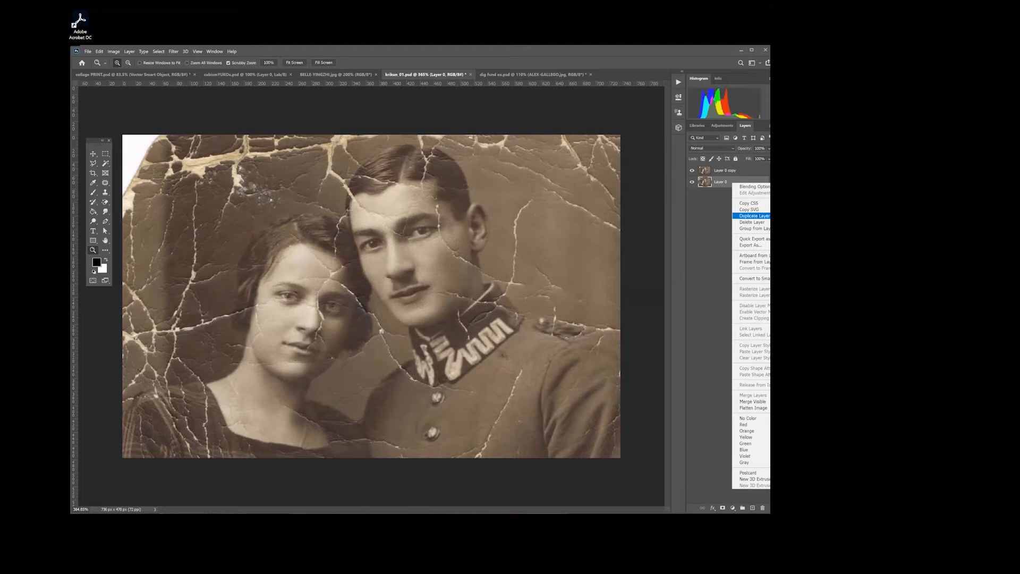
left_click(754, 216)
left_click(518, 171)
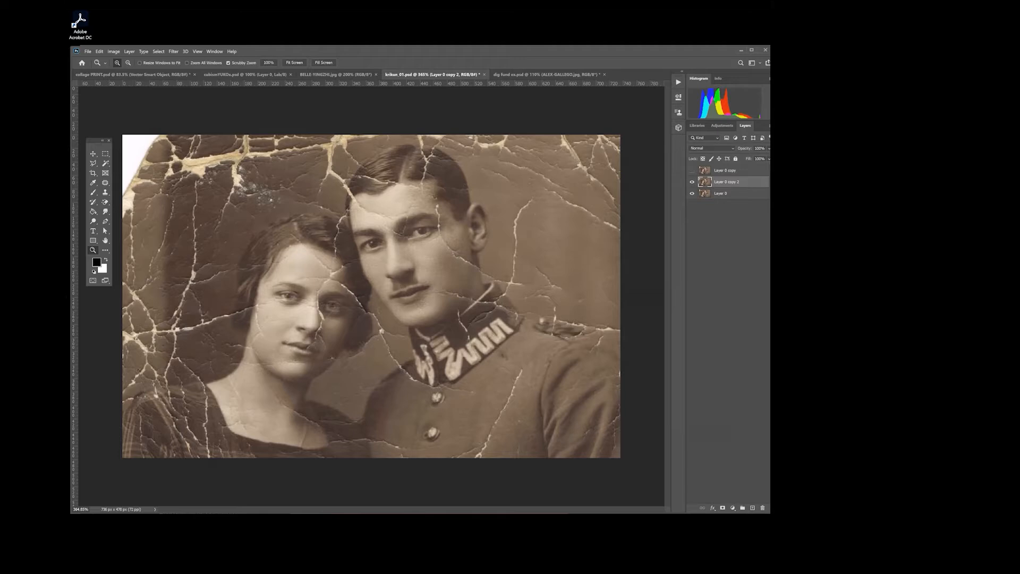
Step: Group Layer 0 copy 2 and Layer 0 together and name the group faces
left_click(721, 194, "shift")
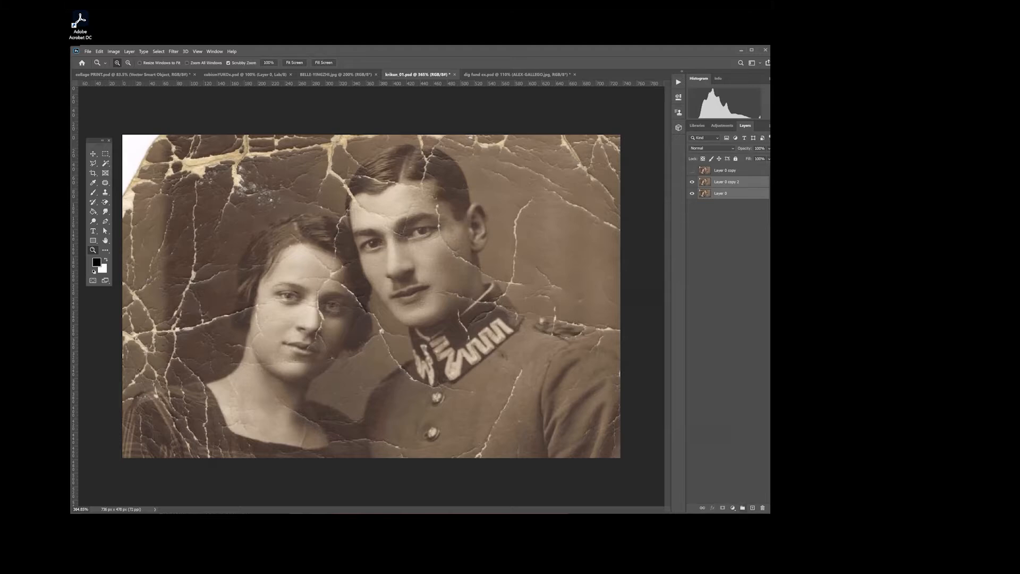
key("ctrl+g")
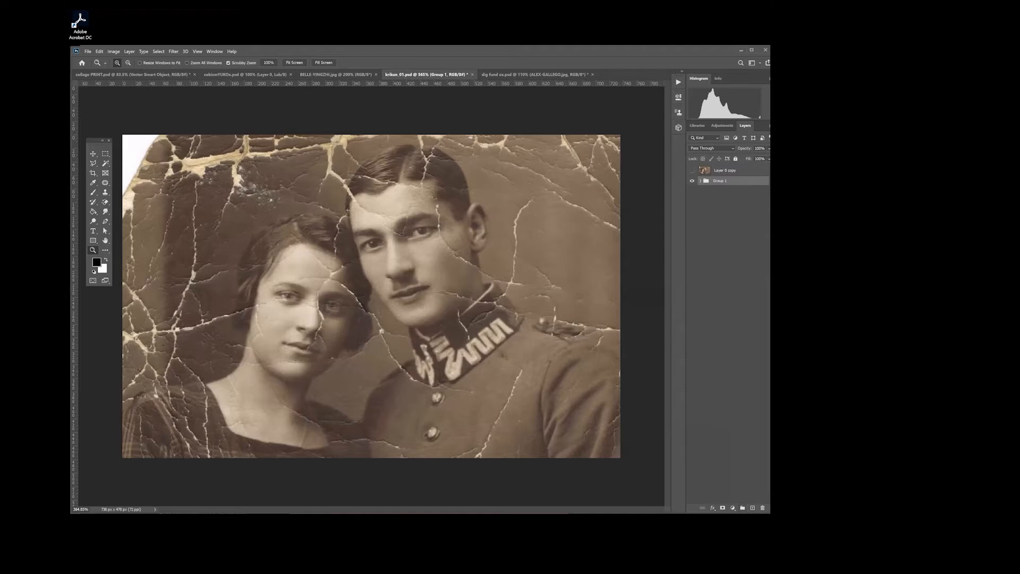
left_click(700, 180)
left_click(701, 180)
double_click(720, 181)
type("fi")
key("Return")
Step: Expand the faces group and rename Layer 0 copy 2 as husband
left_click(692, 180)
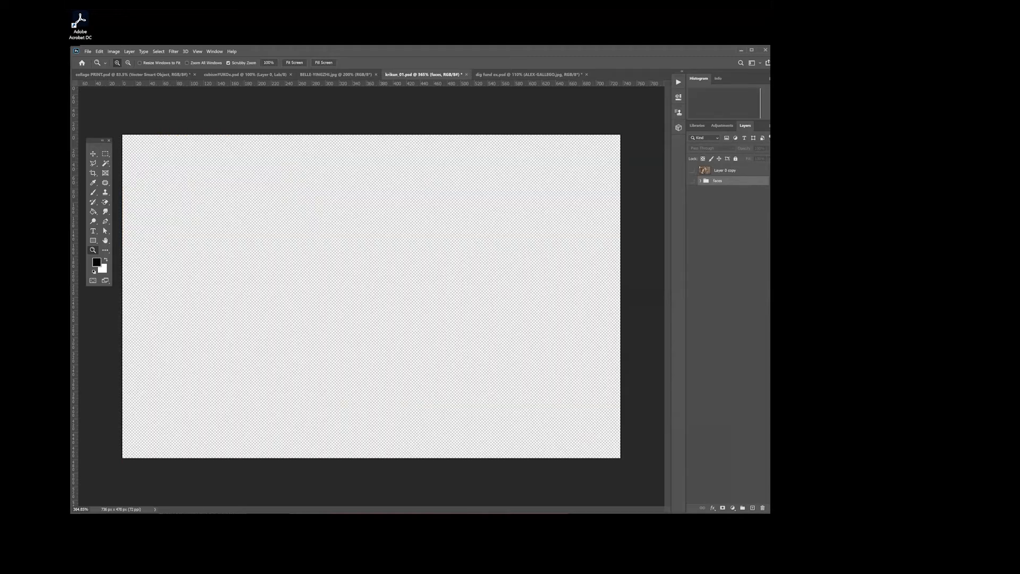
left_click(691, 180)
left_click(701, 181)
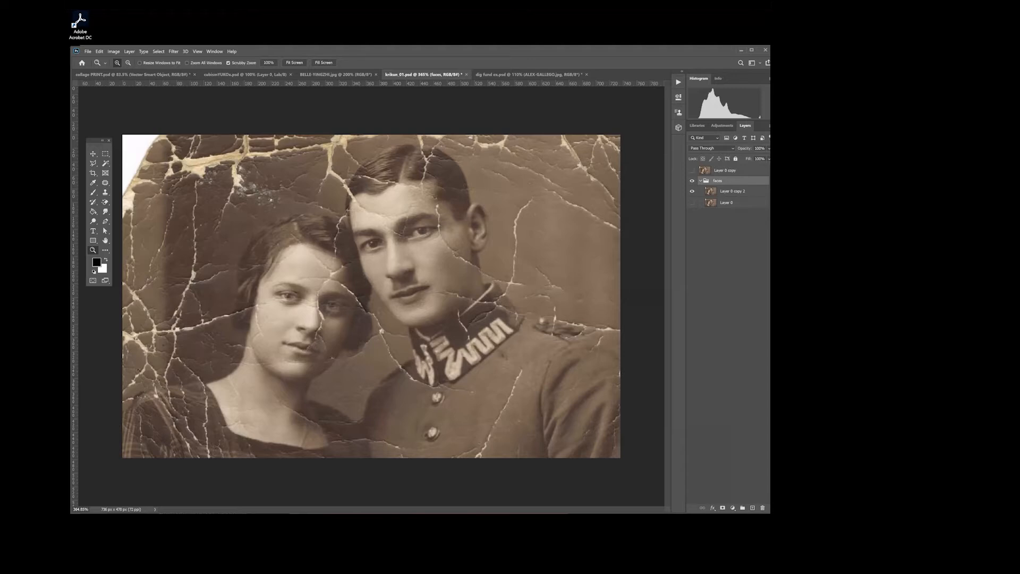
double_click(732, 192)
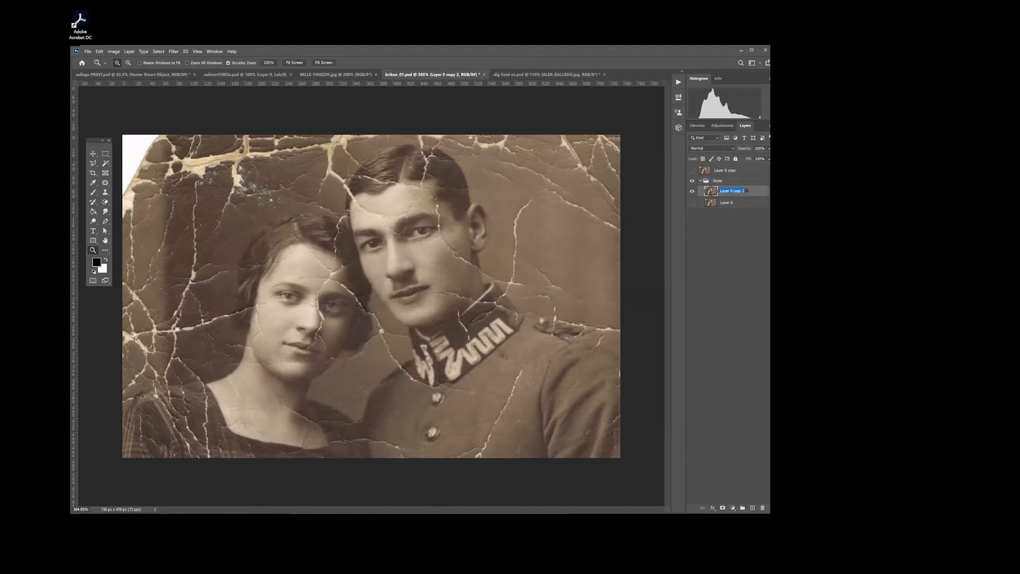
type("husband")
key("Return")
Step: Hide the husband layer and rename Layer 0 inside the faces group as wife
left_click(692, 191)
left_click(691, 203)
left_click(733, 203)
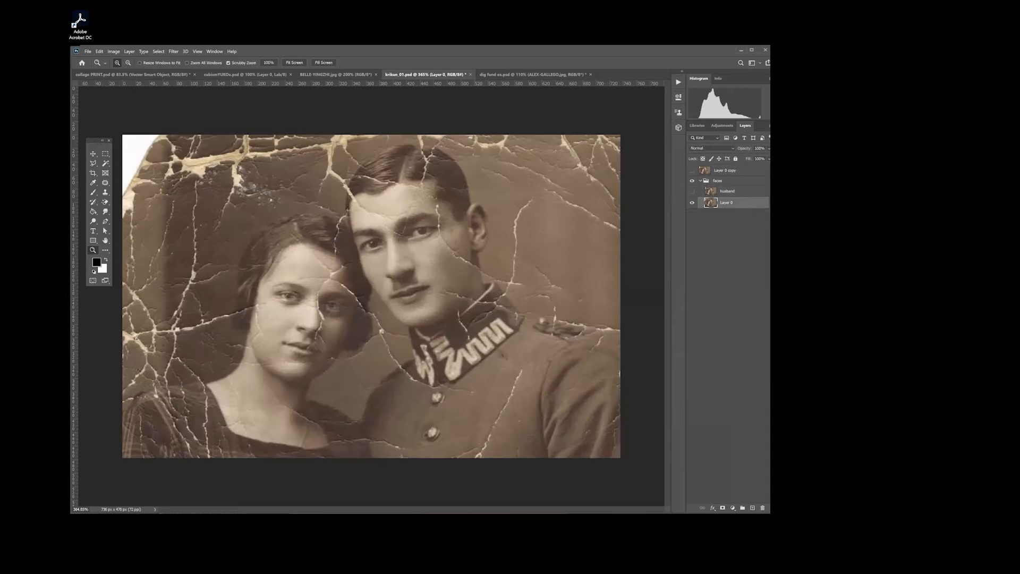
double_click(726, 202)
type("wi")
left_click(726, 255)
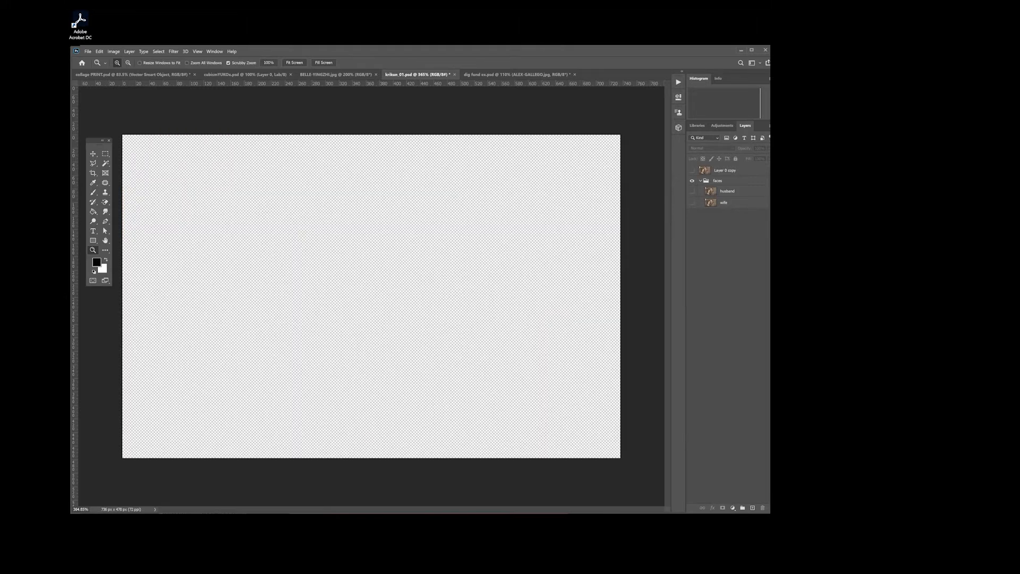
Step: Make the wife layer visible and select it for editing
left_click(727, 191)
left_click(724, 203)
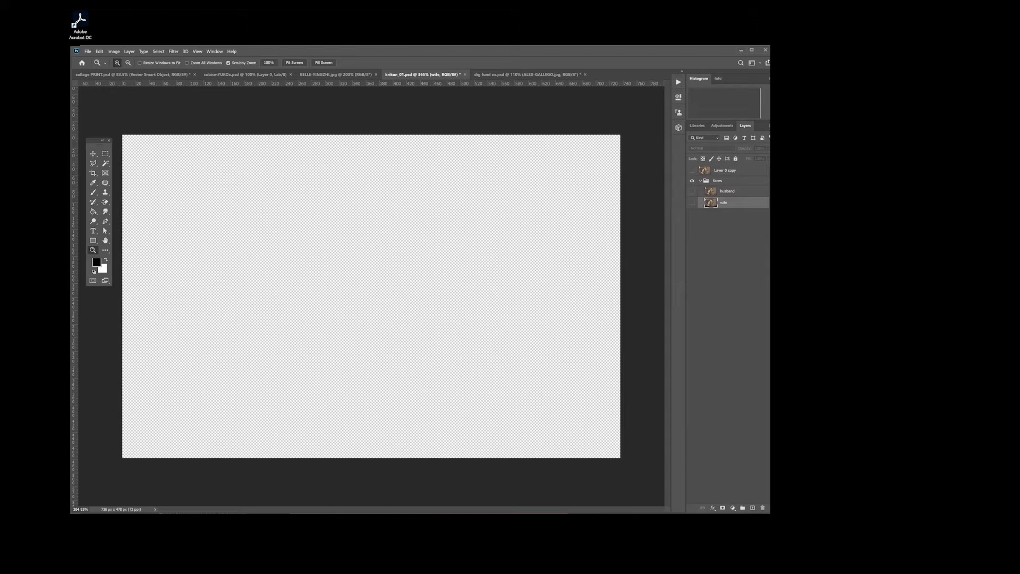
left_click(718, 181)
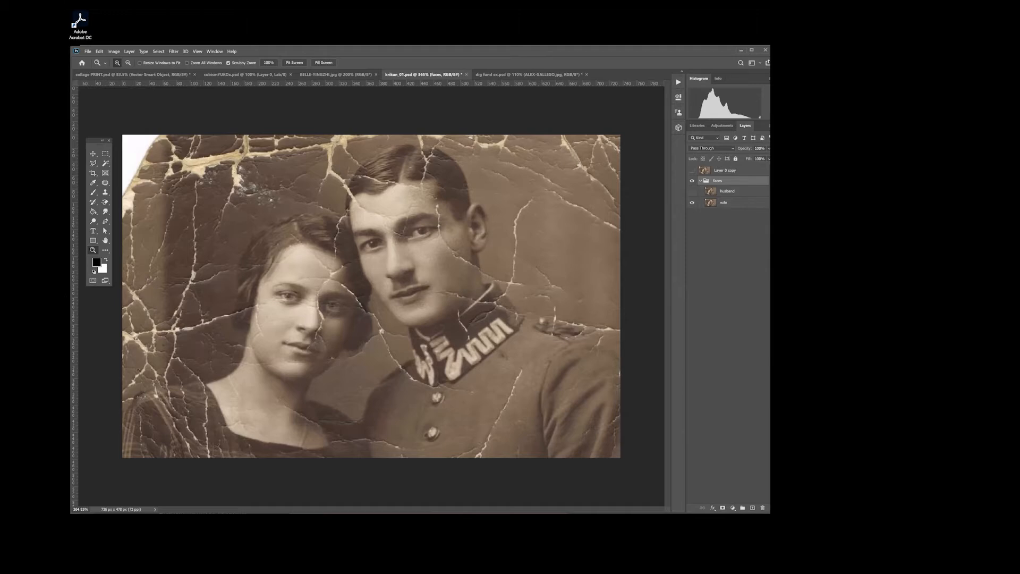
left_click(725, 202)
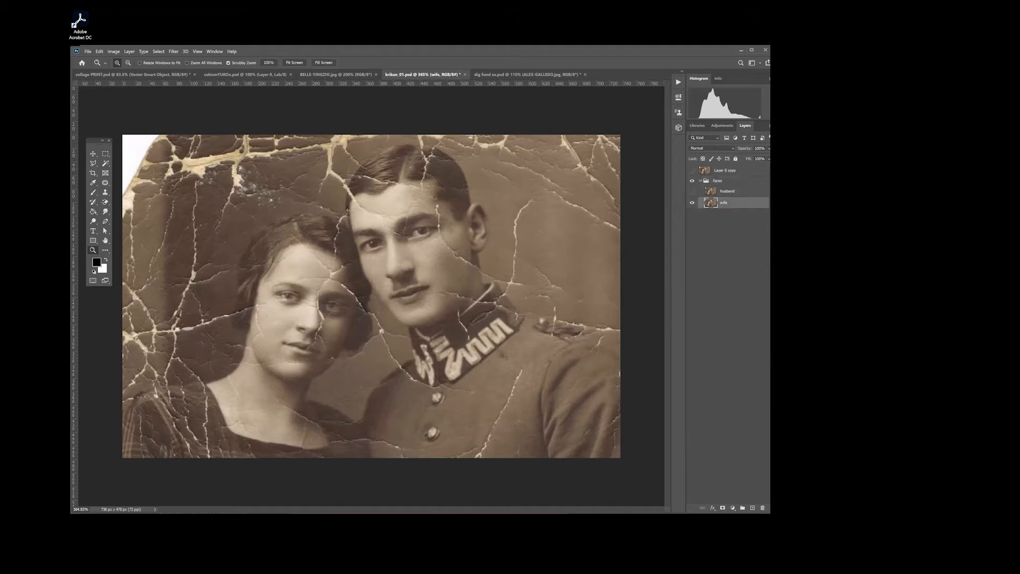
Step: Try to isolate the woman on the wife layer by inverting a feathered Lasso selection and deleting everything else
left_click(94, 164)
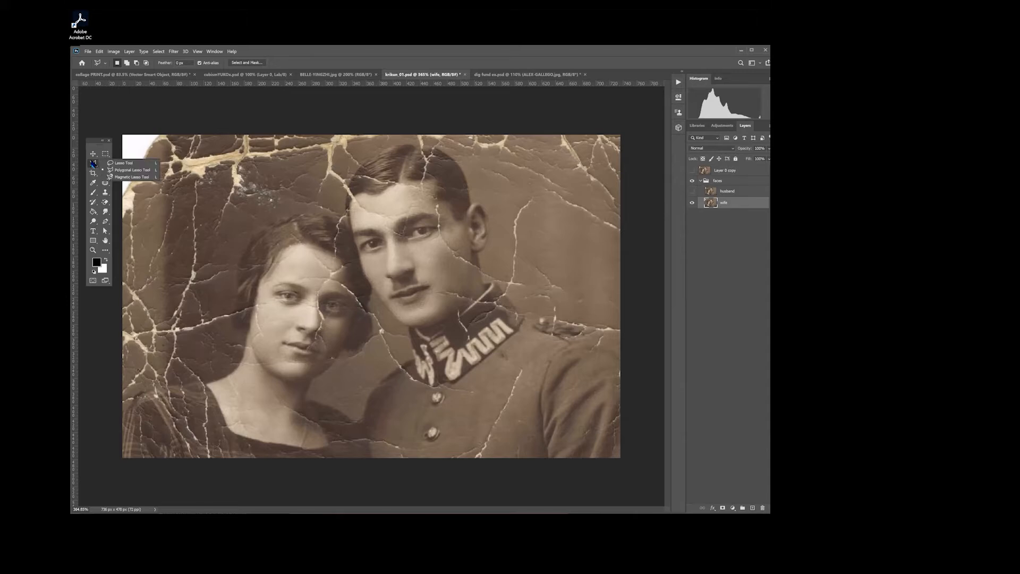
left_click(127, 166)
mouse_move(307, 193)
left_mouse_down()
mouse_move(242, 194)
mouse_move(222, 226)
mouse_move(223, 326)
mouse_move(119, 394)
mouse_move(173, 458)
mouse_move(408, 457)
mouse_move(359, 410)
mouse_move(387, 351)
mouse_move(390, 306)
mouse_move(369, 221)
mouse_move(304, 195)
left_mouse_up()
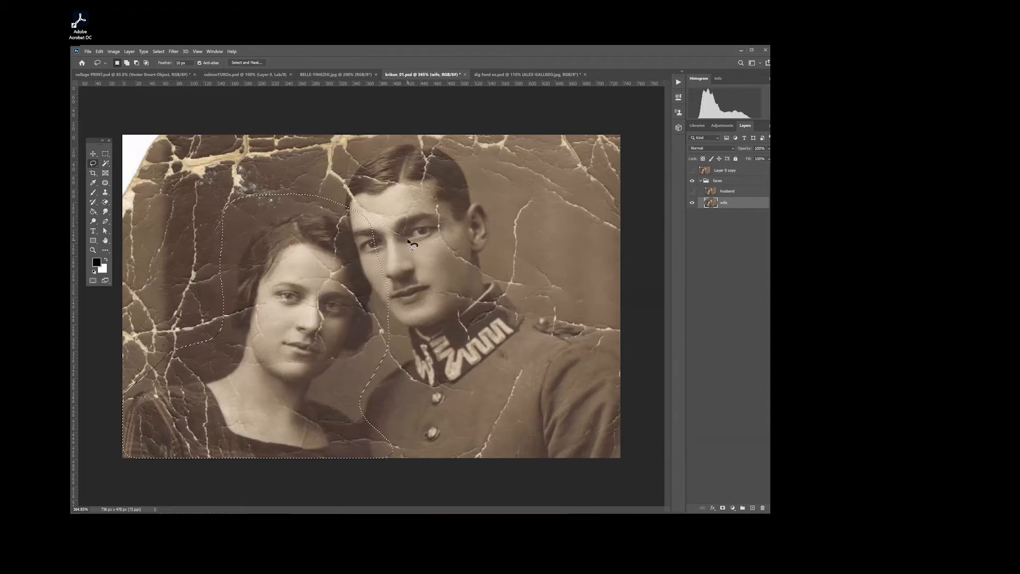
left_click(158, 52)
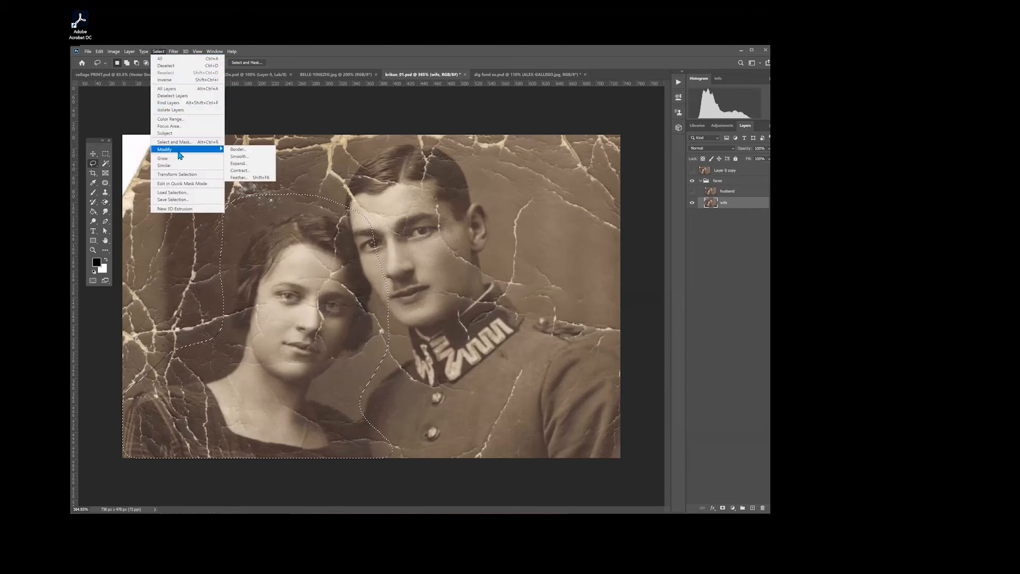
left_click(171, 80)
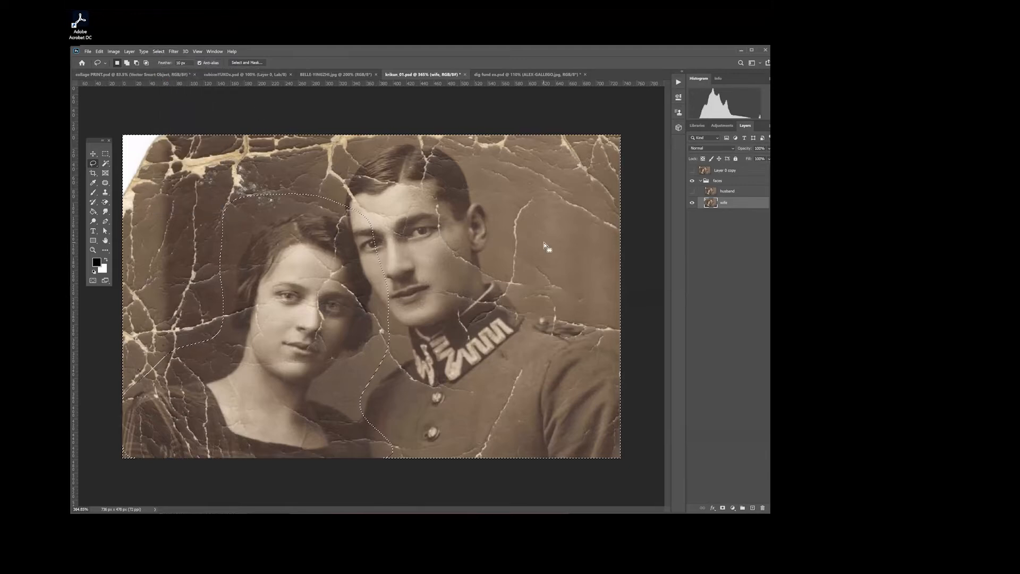
key("Delete")
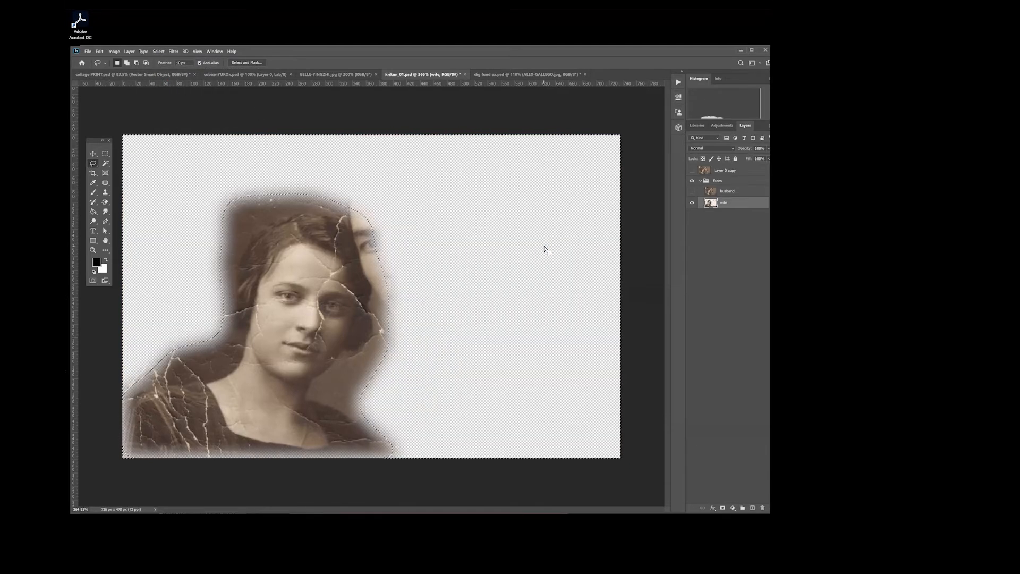
key("ctrl+z")
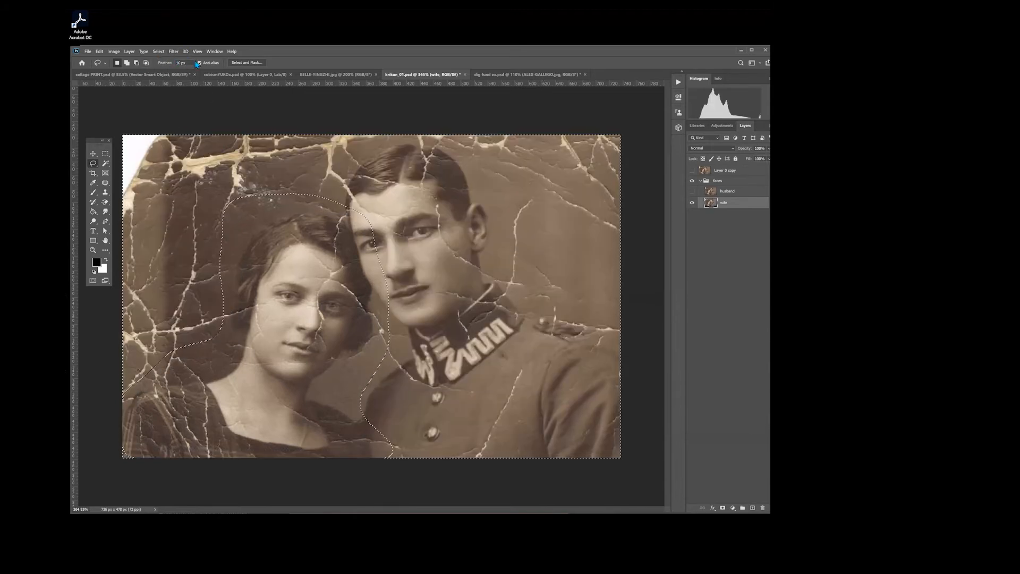
key("ctrl+d")
Step: Set the Lasso feather to 0 px and outline the woman loosely from her head down to the photo's lower edge
left_click(183, 62)
type("0")
key("Return")
mouse_move(308, 175)
left_mouse_down()
mouse_move(176, 320)
mouse_move(110, 351)
mouse_move(112, 438)
mouse_move(389, 405)
mouse_move(393, 282)
mouse_move(353, 170)
mouse_move(308, 175)
left_mouse_up()
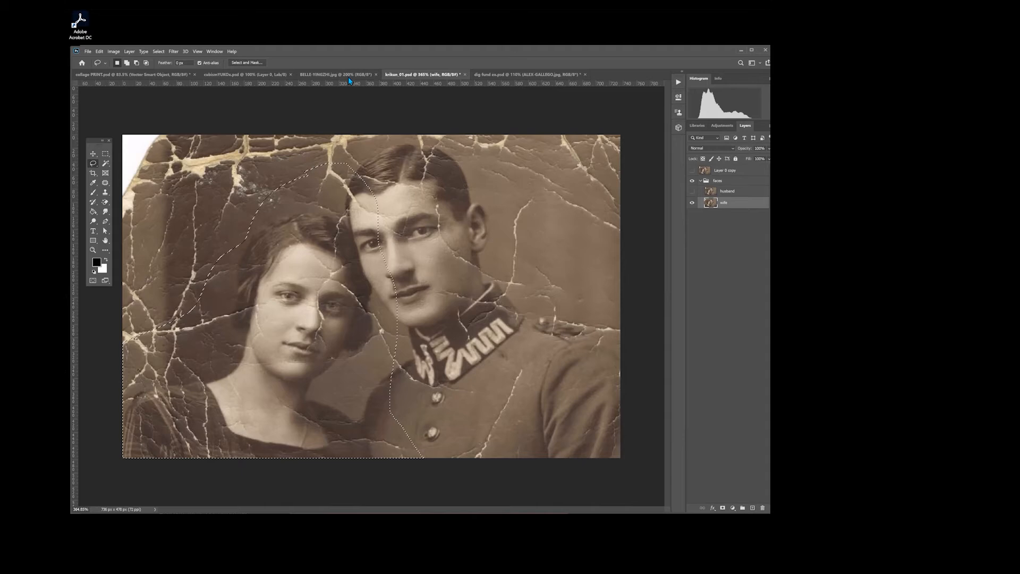
Step: Try deleting the outlined woman from the wife layer without inverting the selection
left_click(159, 51)
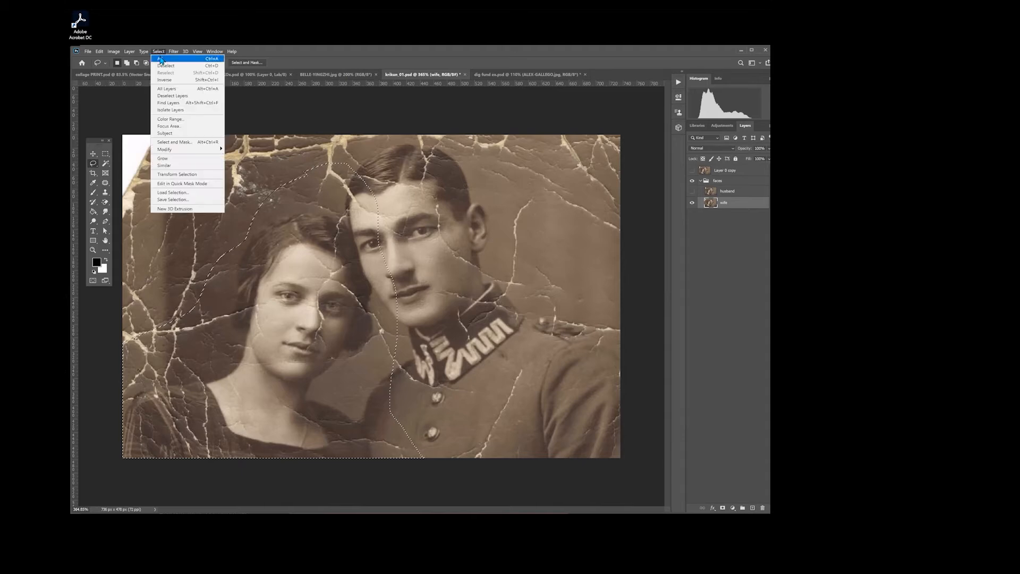
left_click(367, 90)
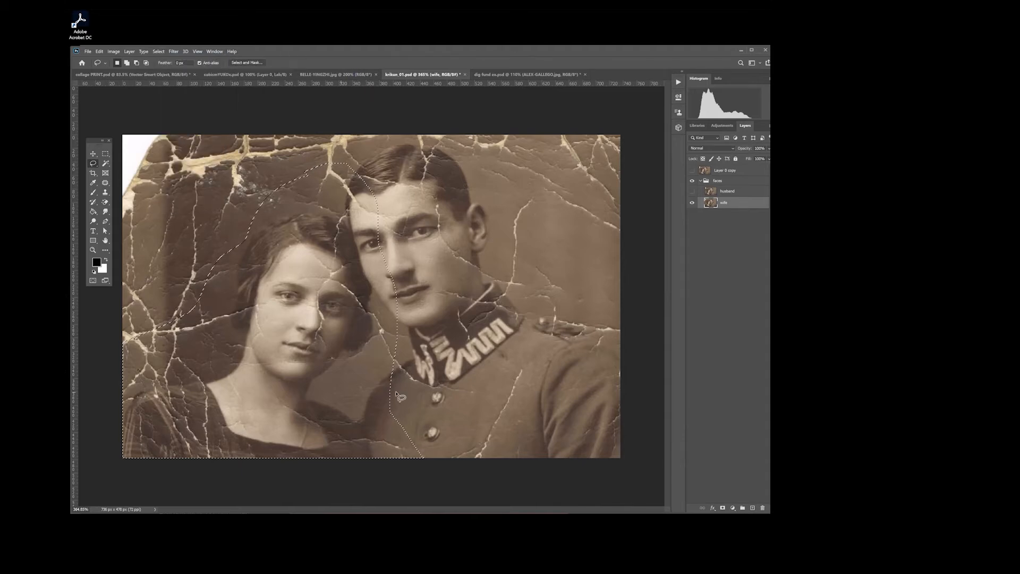
key("Delete")
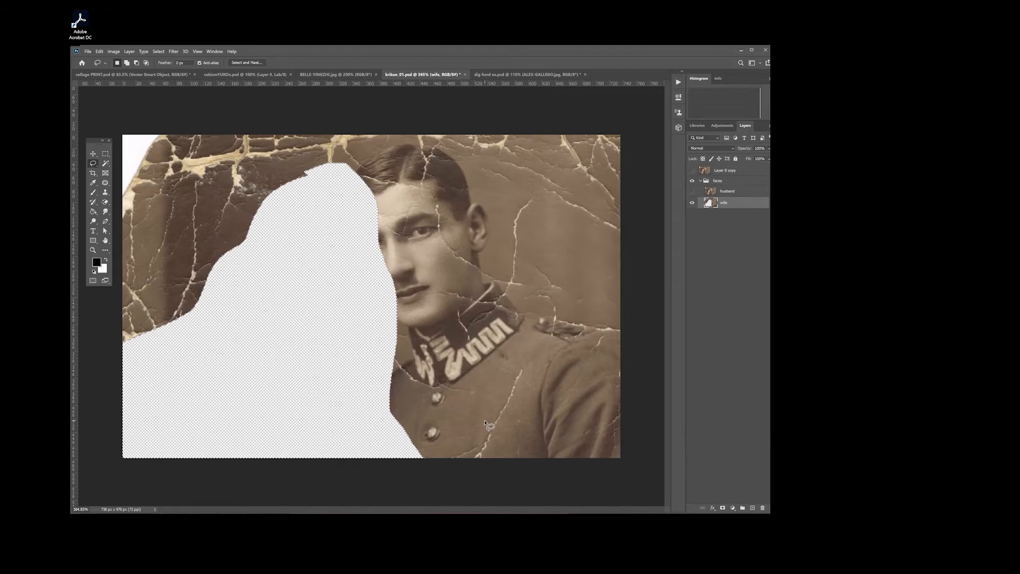
key("ctrl+z")
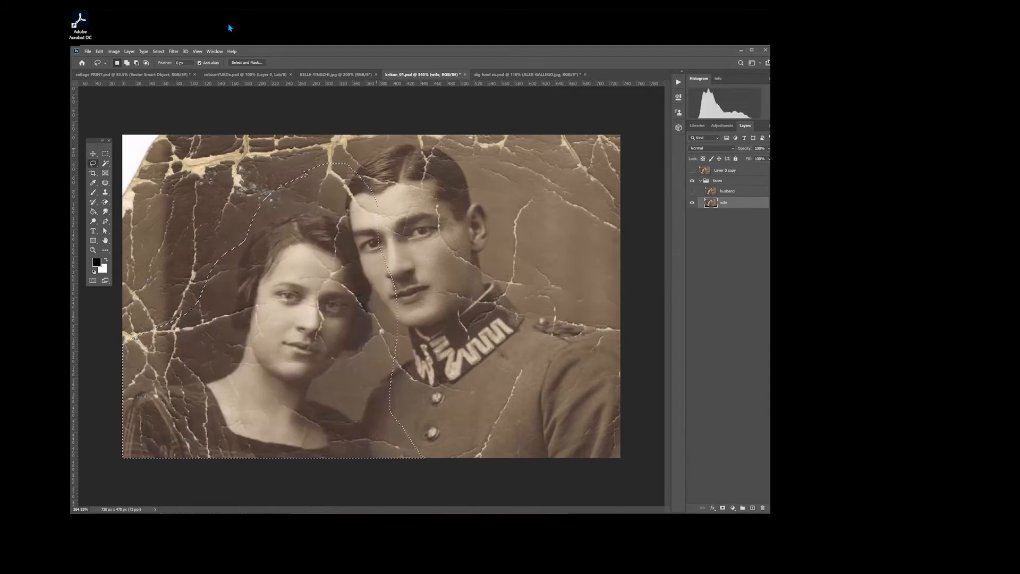
Step: Invert the selection and delete everything outside the woman's outline on the wife layer
left_click(159, 51)
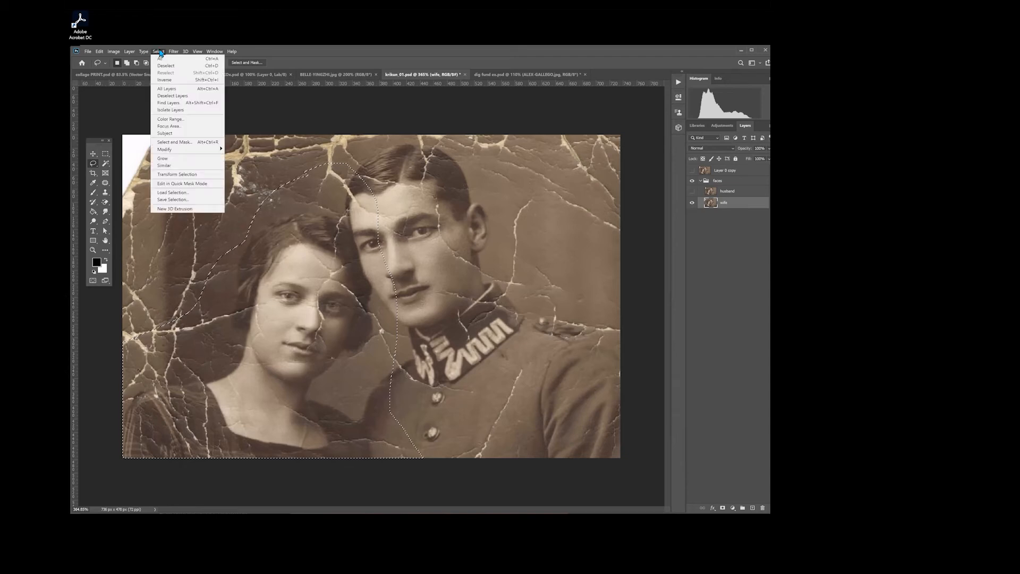
left_click(162, 79)
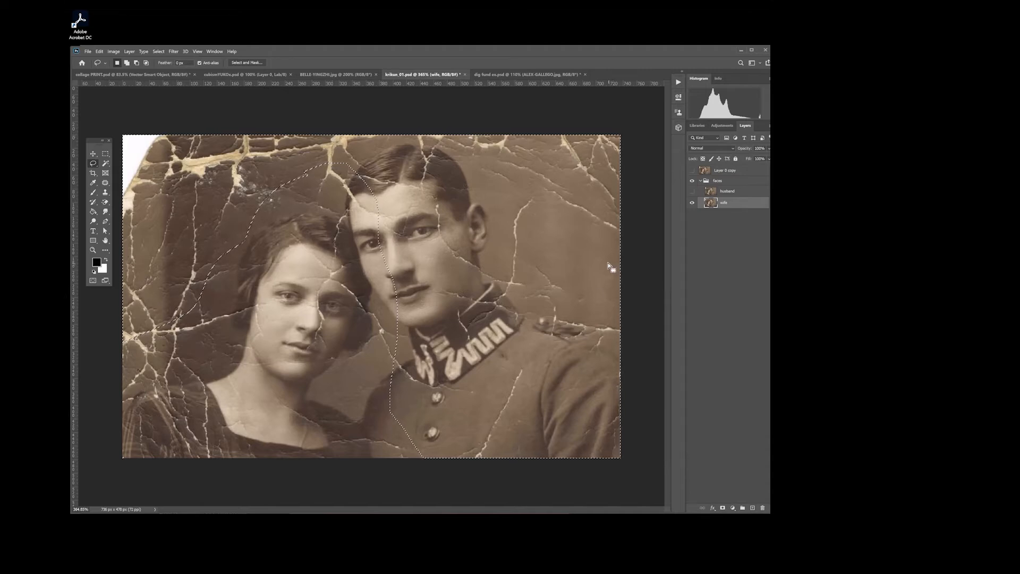
key("Delete")
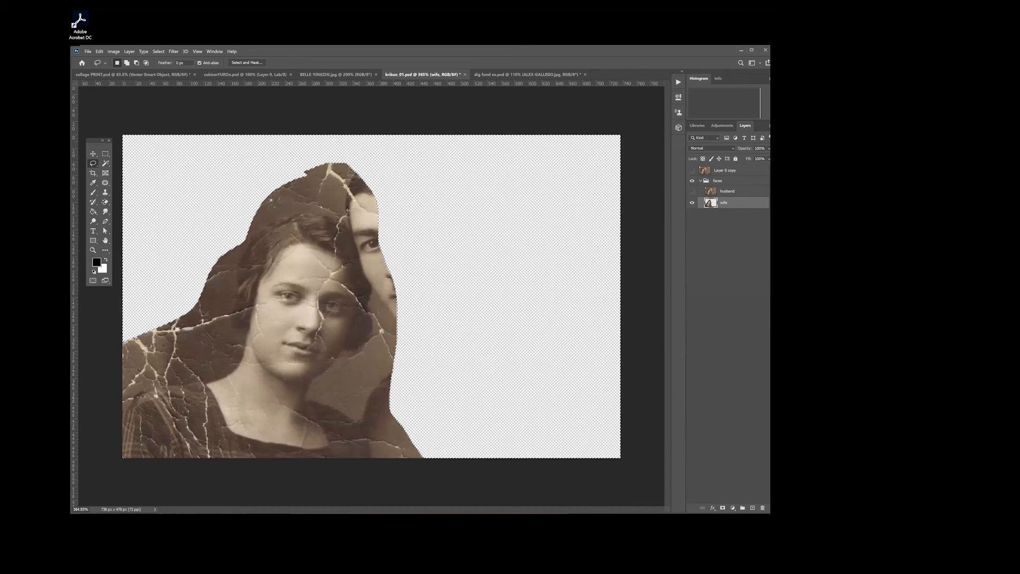
Step: Clear the selection, show Layer 0 copy in place of the wife layer and faces group, and select the husband layer
left_click(691, 203)
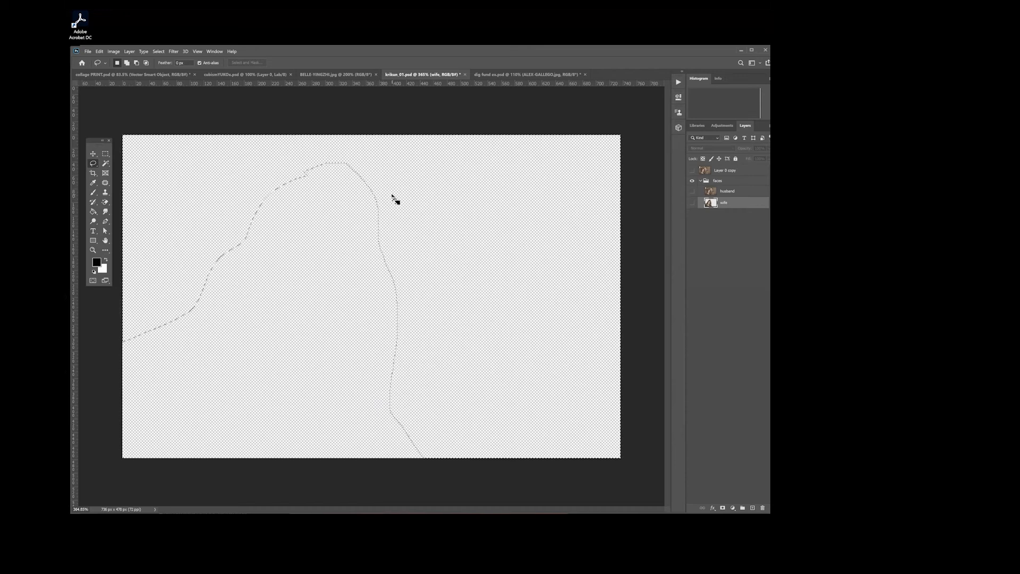
left_click(391, 195)
left_click(691, 170)
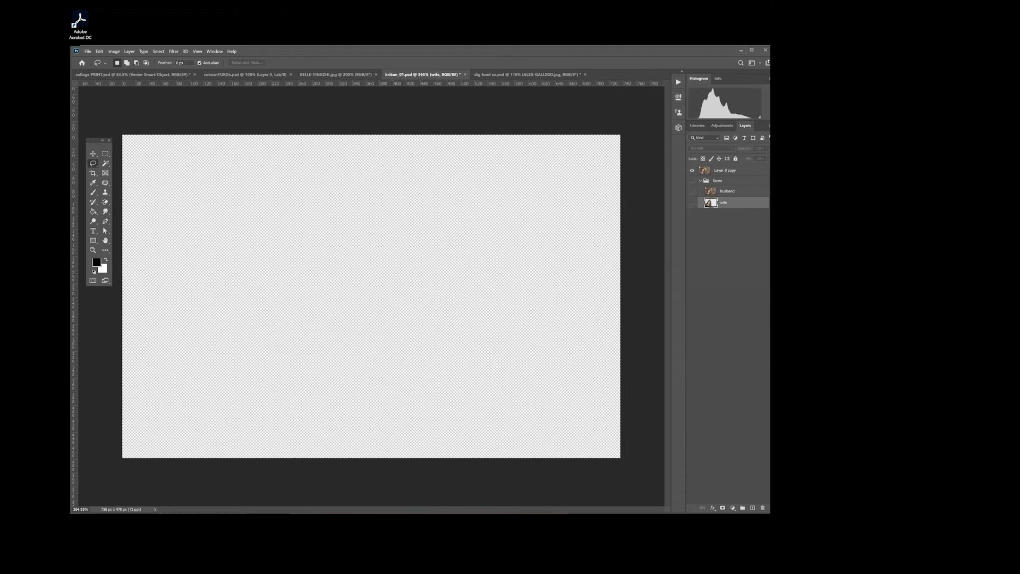
left_click(726, 171)
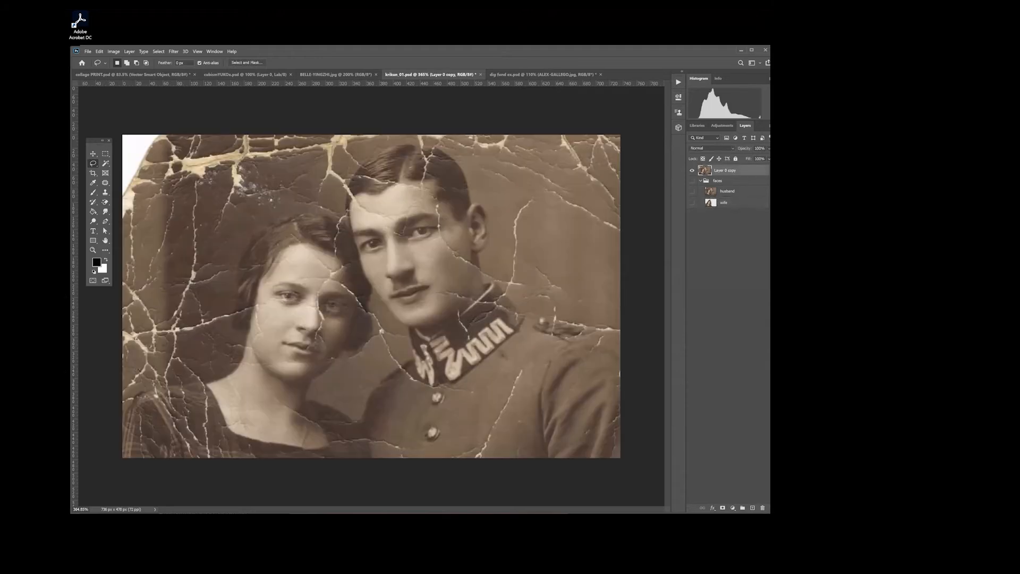
left_click(727, 191)
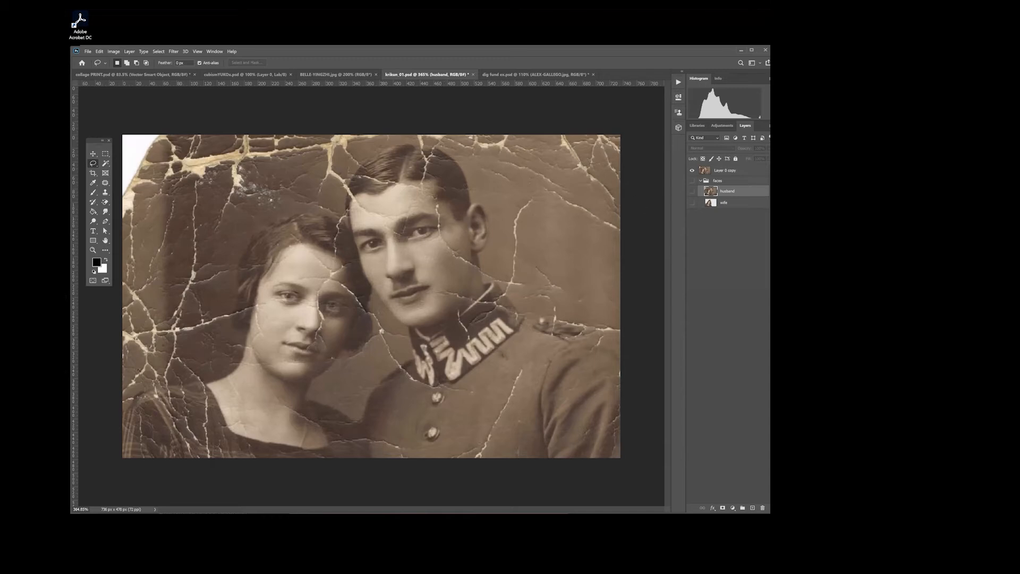
Step: Duplicate Layer 0 copy as a layer named all and place it beneath the wife layer in the faces group
left_click(726, 171)
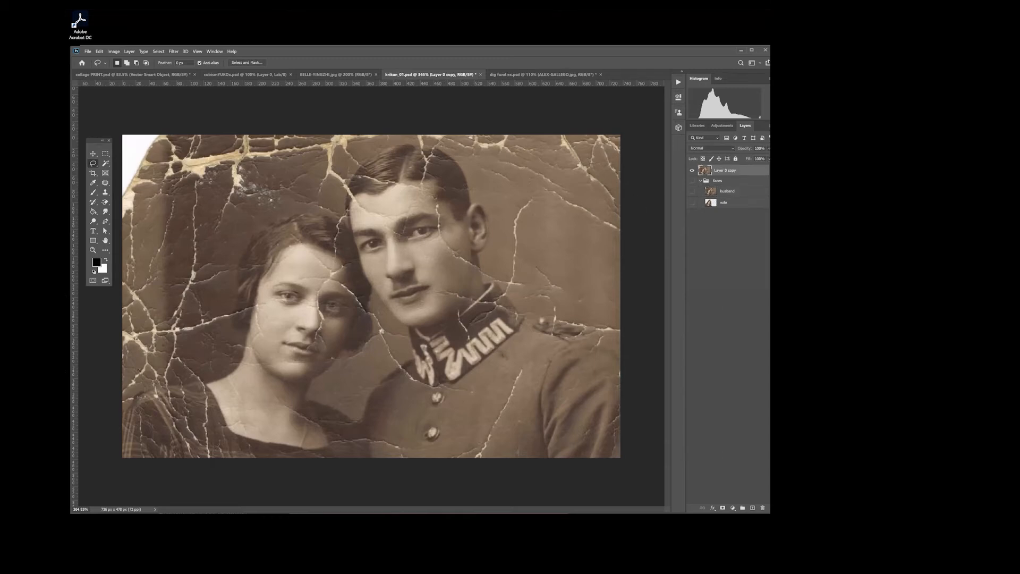
right_click(725, 170)
left_click(743, 208)
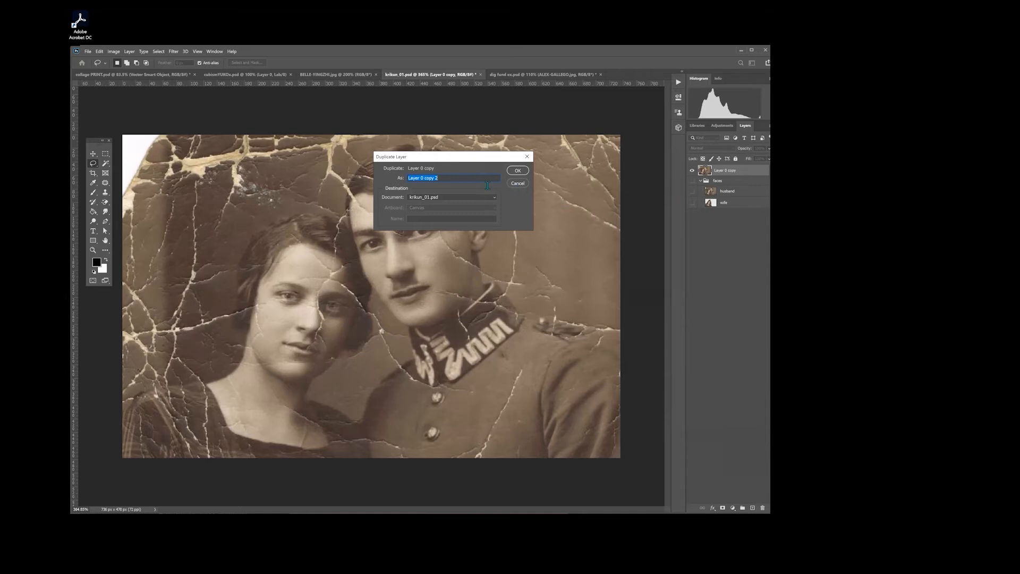
type("all")
key("Return")
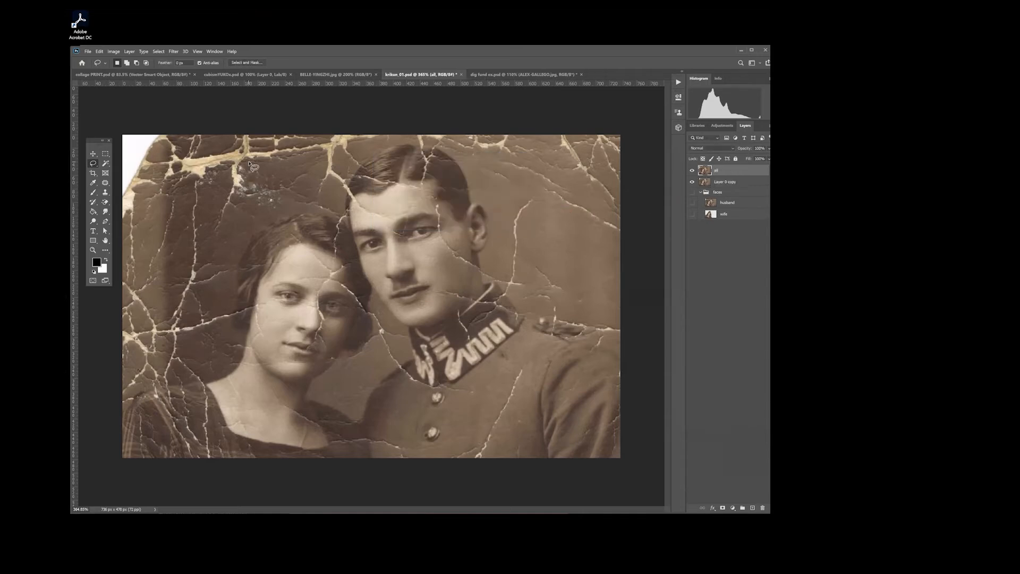
left_click_drag(717, 171, 719, 218)
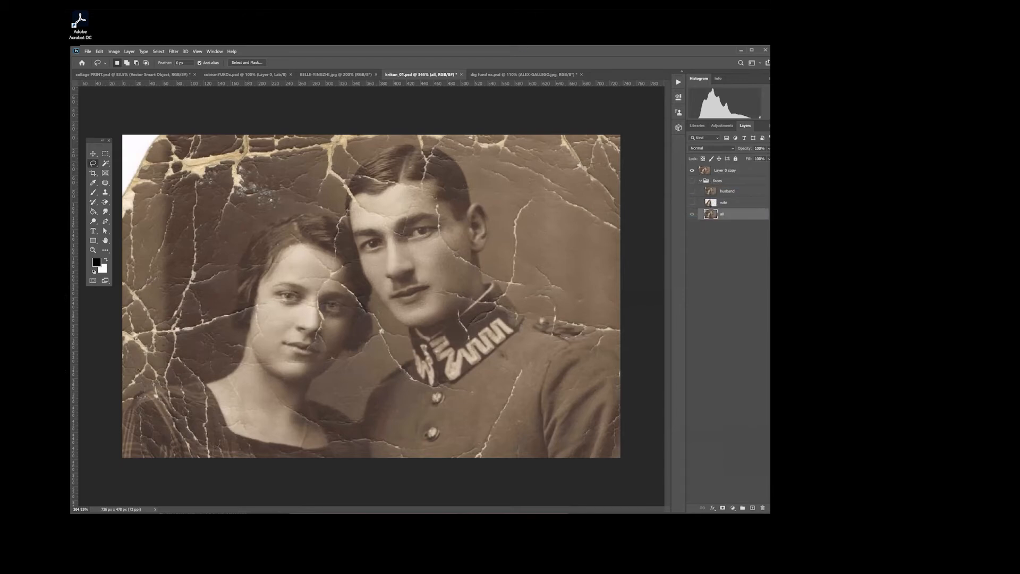
Step: Collapse the faces group and make Layer 0 copy the active layer
left_click(700, 181)
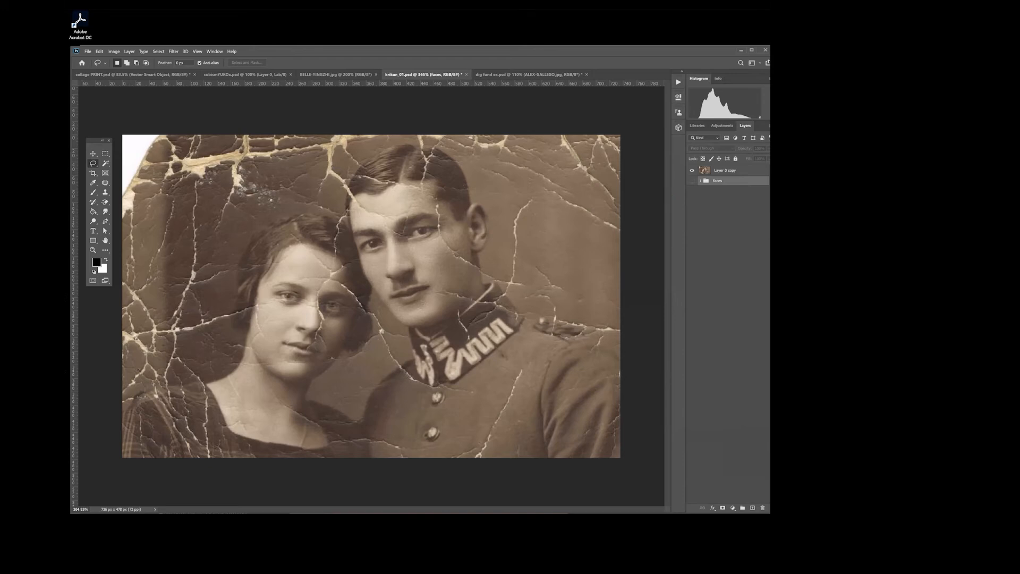
left_click(700, 181)
left_click(700, 181)
left_click(725, 171)
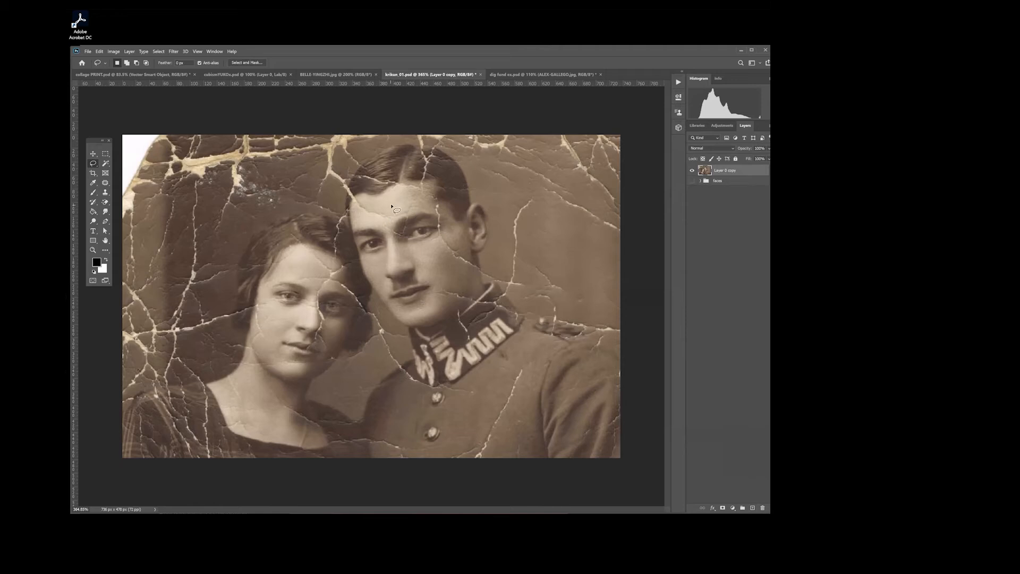
Step: Switch to the collage PRINT document, hide all its layers, and return to the couple portrait document
left_click(126, 76)
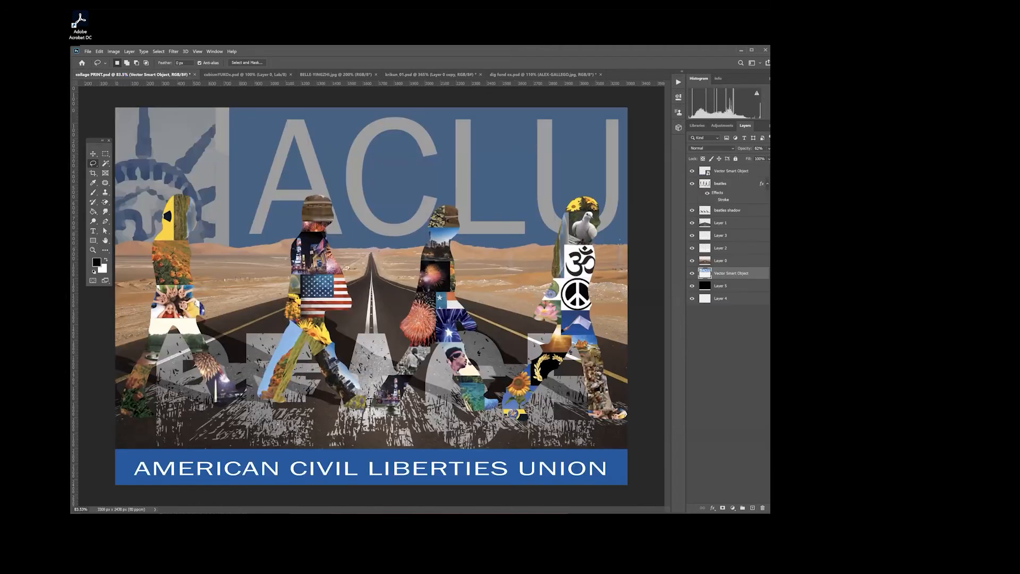
left_click_drag(692, 224, 692, 298)
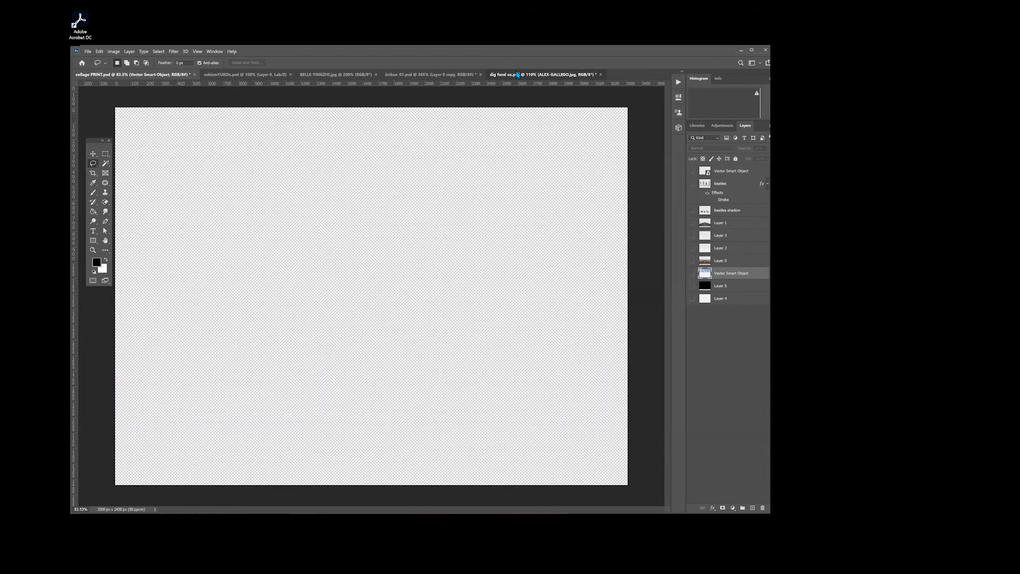
left_click(537, 74)
left_click(452, 75)
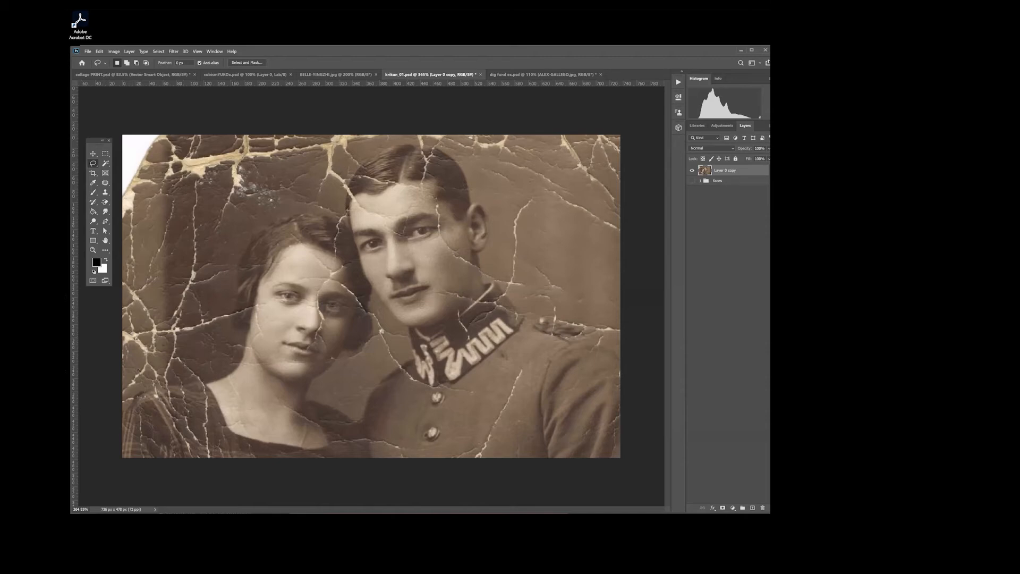
Step: Move the floating toolbar onto the photo beside the man's head and show the group of healing tools
left_click(700, 180)
left_click(700, 181)
left_click_drag(101, 141, 532, 154)
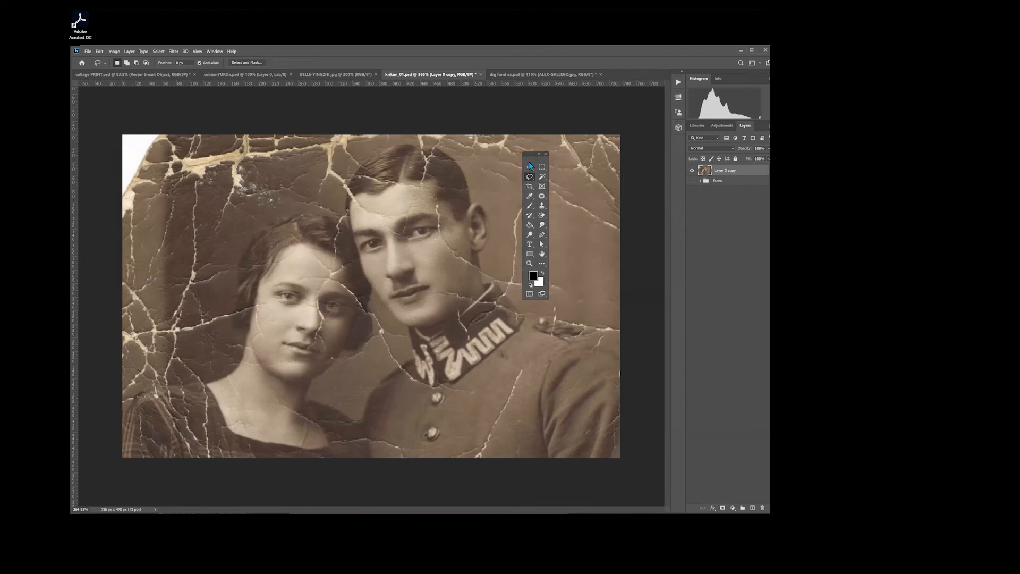
left_click(542, 196)
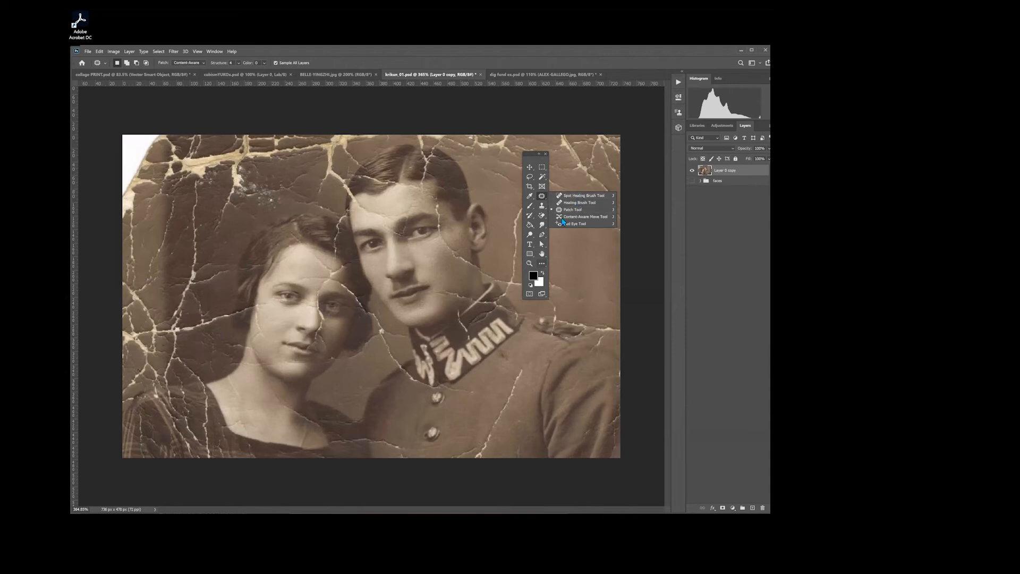
left_click(541, 264)
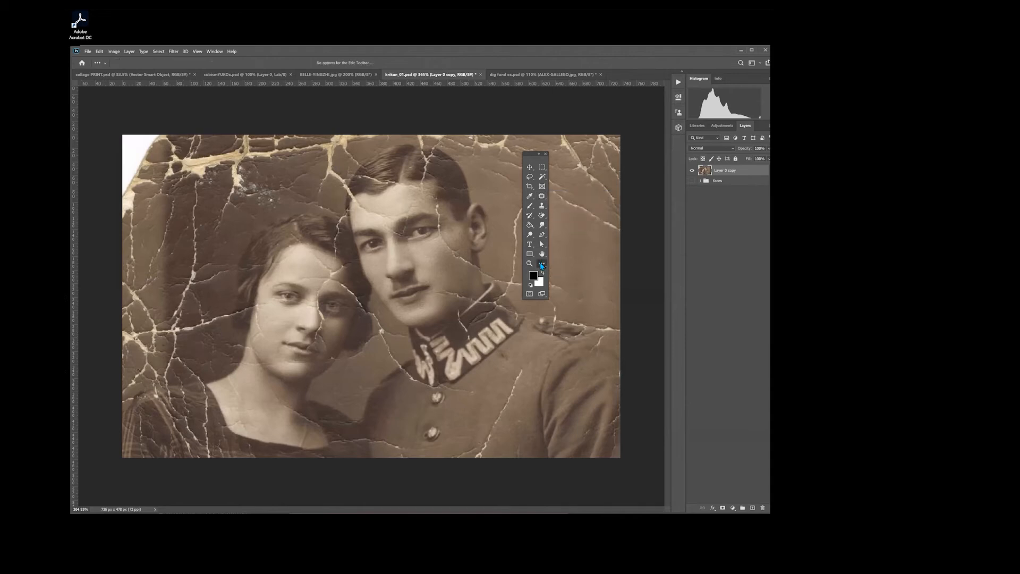
left_click(544, 262)
left_click(568, 265)
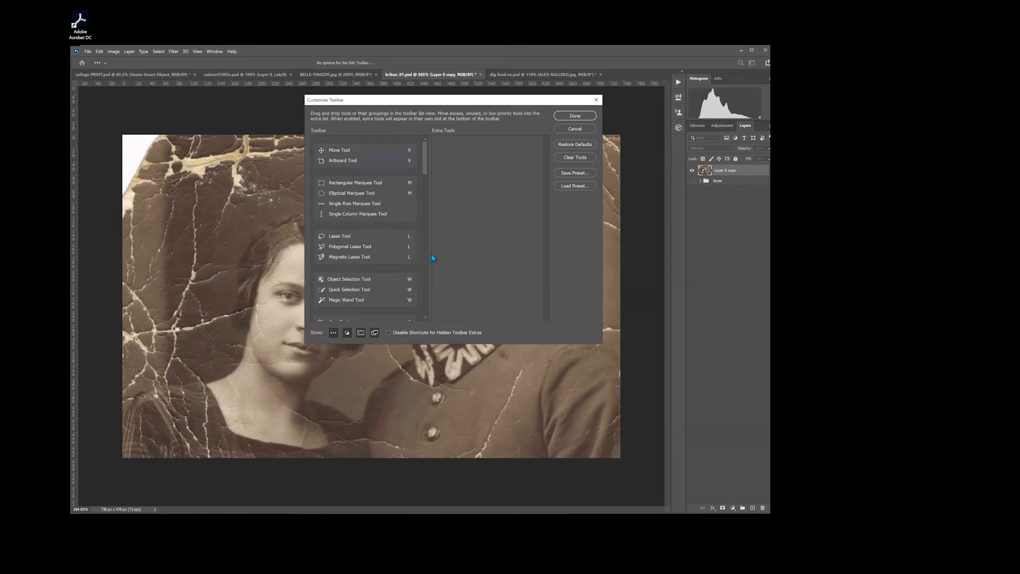
left_click(573, 129)
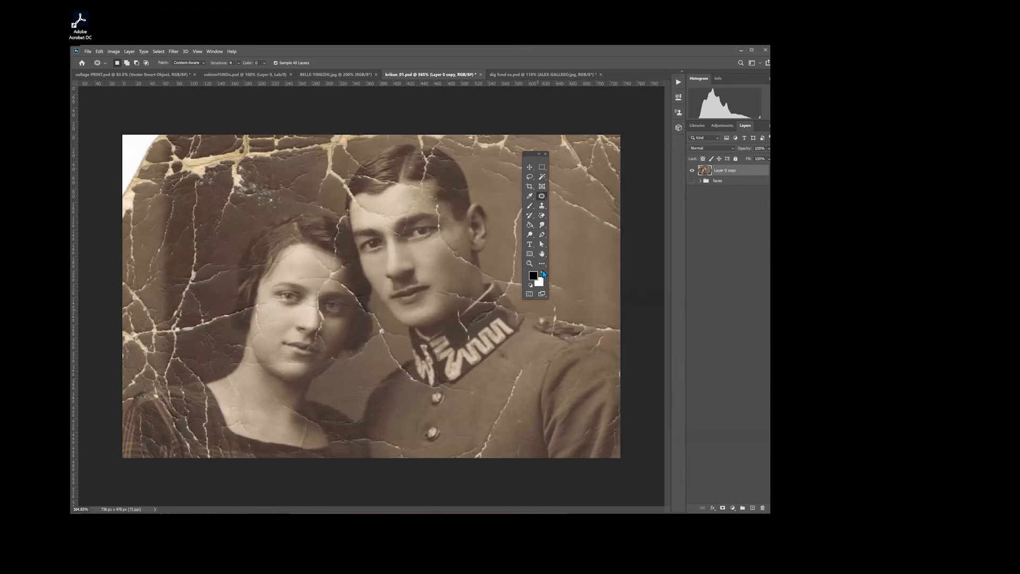
Step: Select the Spot Healing Brush and move the floating toolbar farther from the man toward the photo's edge
right_click(543, 197)
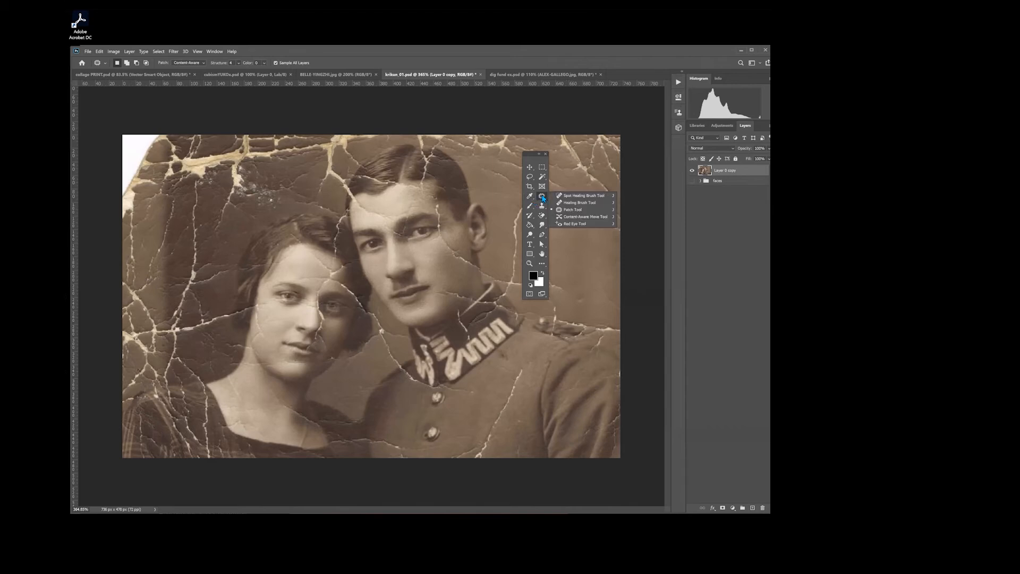
left_click(583, 195)
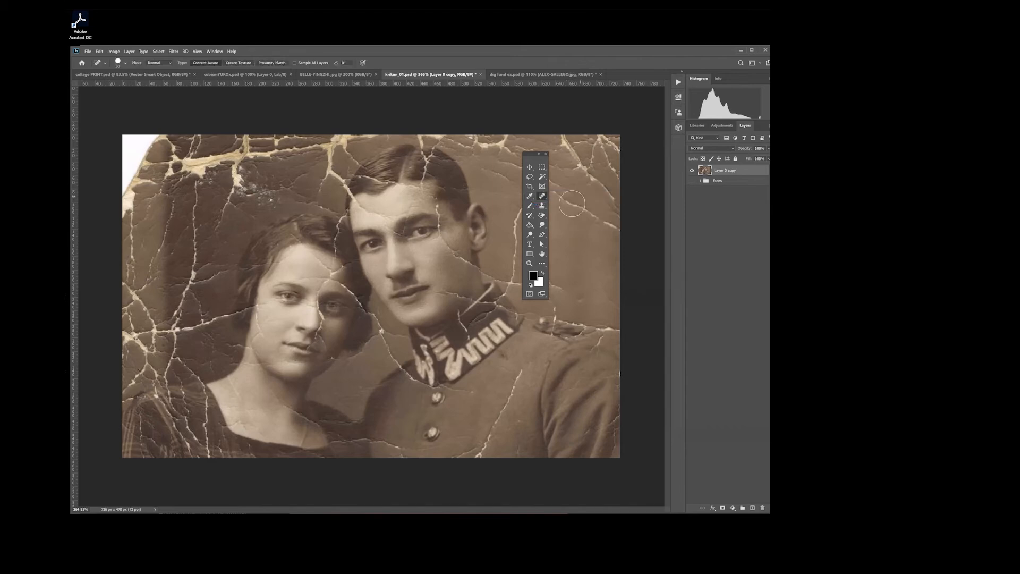
right_click(543, 198)
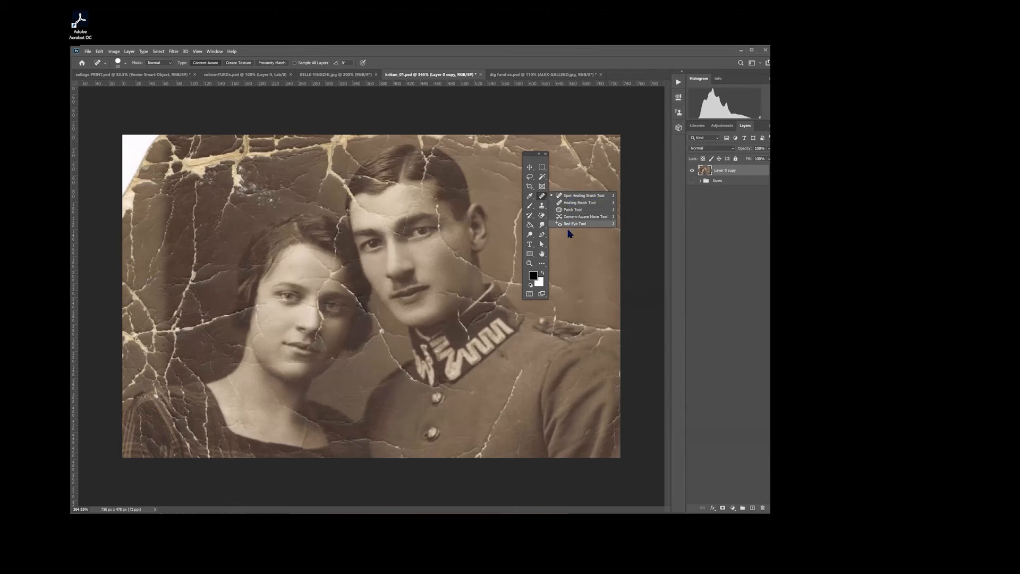
left_click(574, 198)
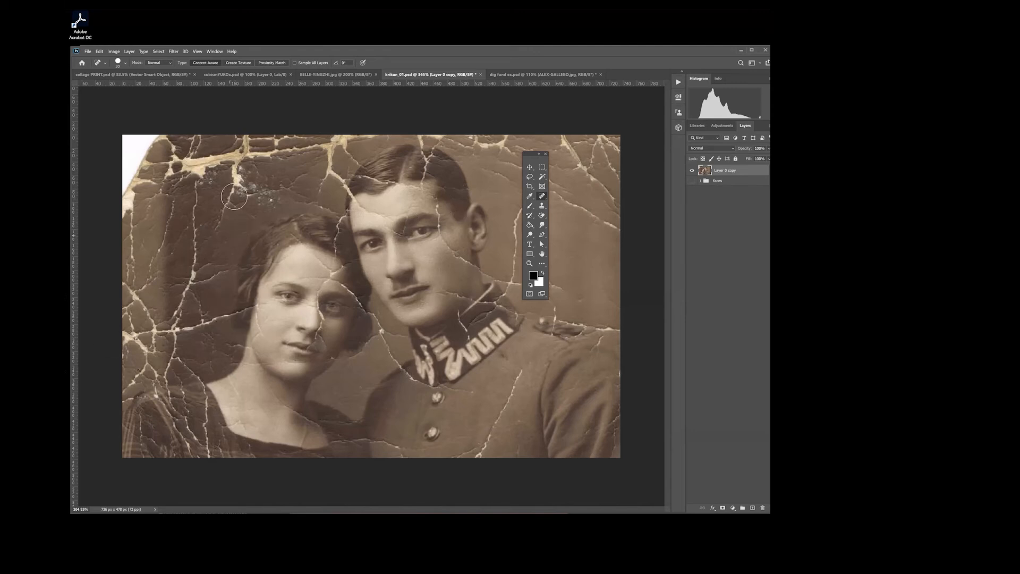
left_click_drag(532, 158, 597, 179)
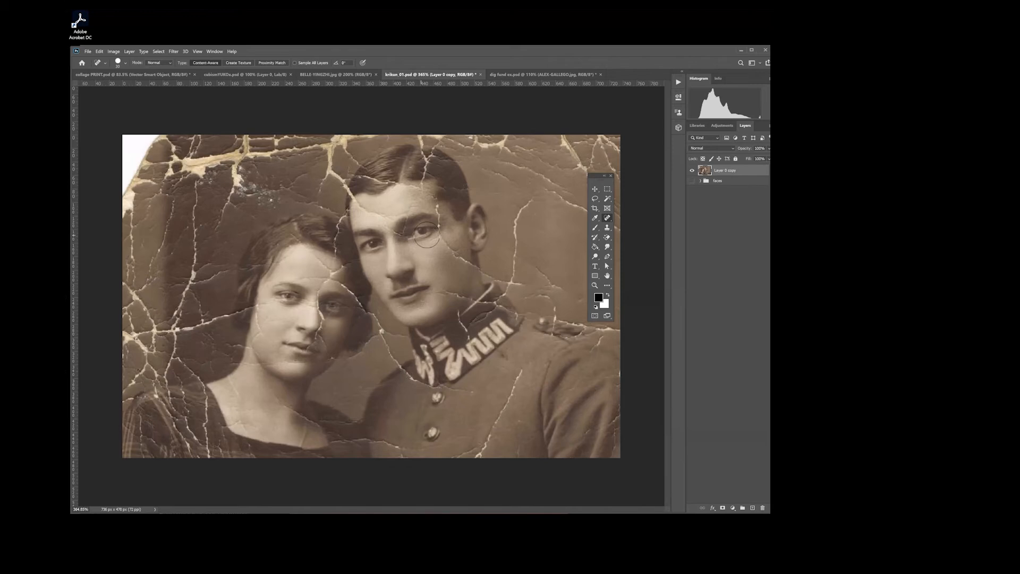
Step: Heal the long diagonal crack down the man's uniform chest using the content-aware Spot Healing Brush
key("z")
left_click_drag(521, 380, 530, 400)
left_click(514, 428)
left_click(516, 425)
left_click(518, 422)
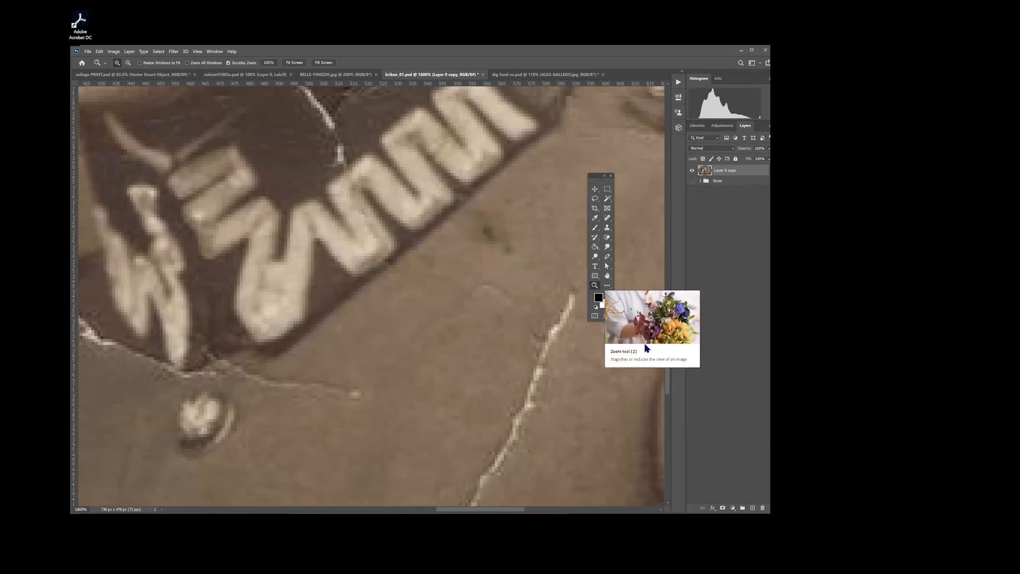
left_click(517, 352)
left_click_drag(509, 363, 362, 300)
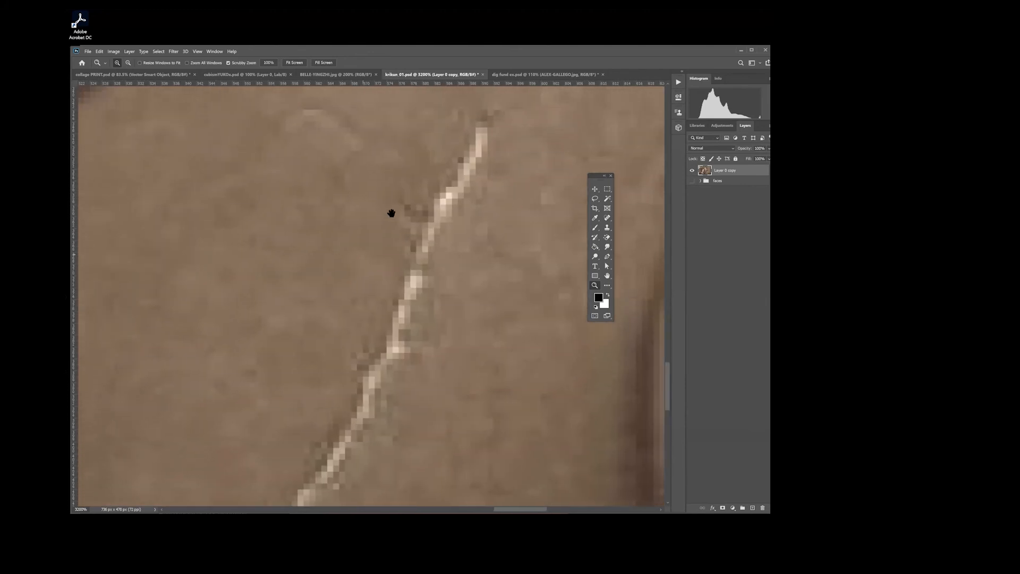
mouse_move(438, 156)
left_mouse_down()
mouse_move(393, 205)
mouse_move(412, 175)
mouse_move(448, 152)
left_mouse_up()
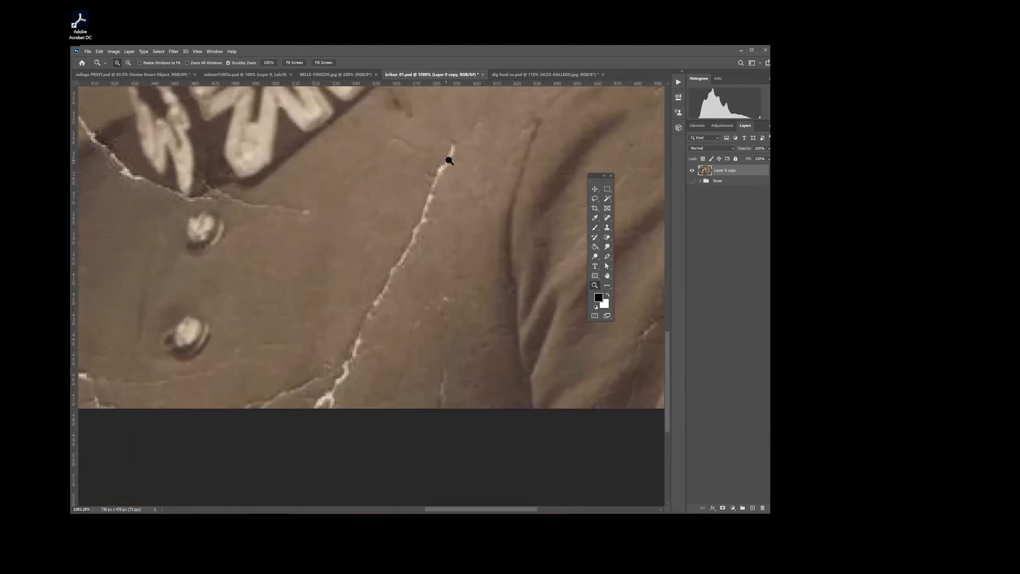
left_click_drag(470, 196, 467, 257)
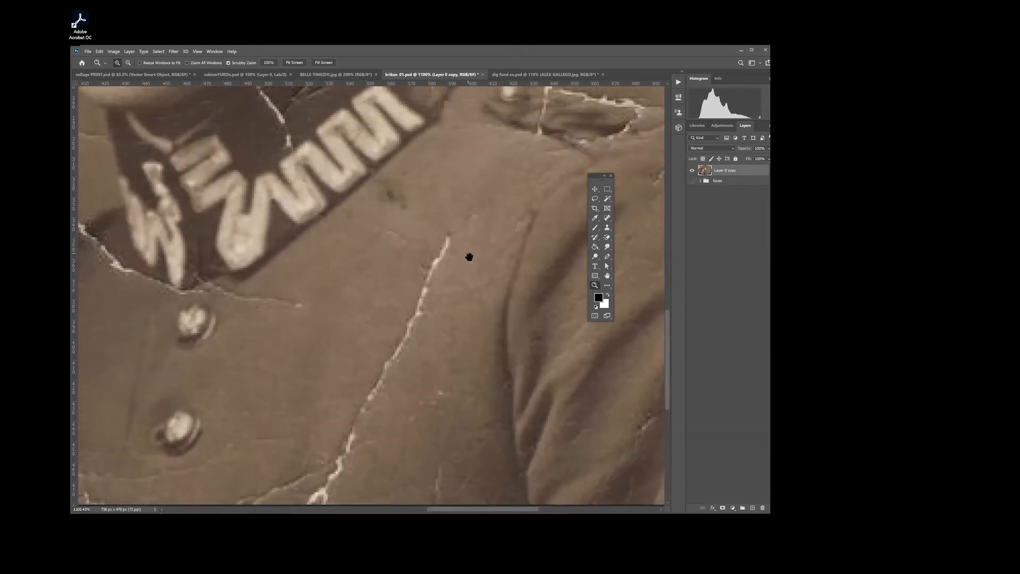
left_click_drag(438, 299, 442, 268)
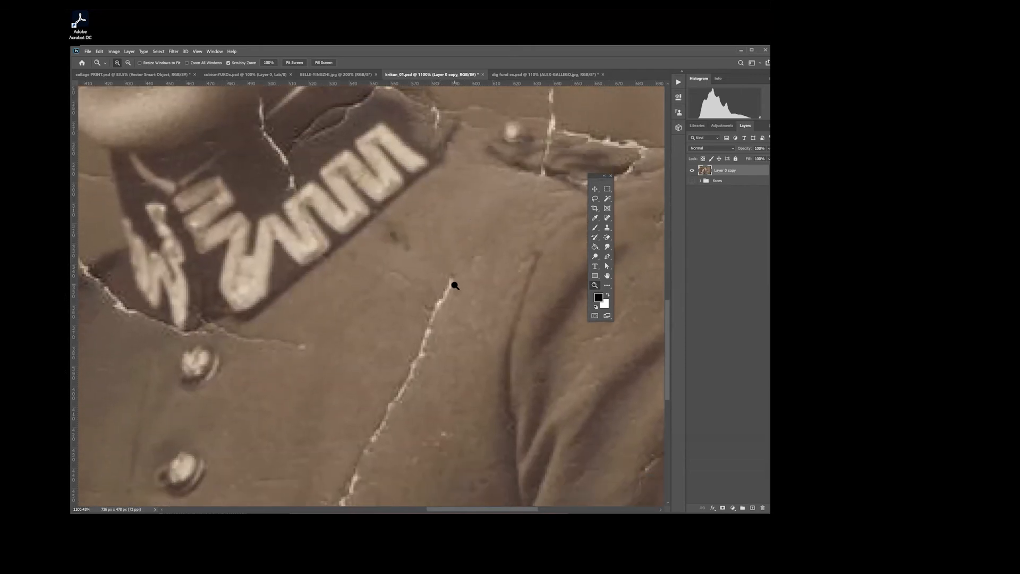
left_click(607, 201)
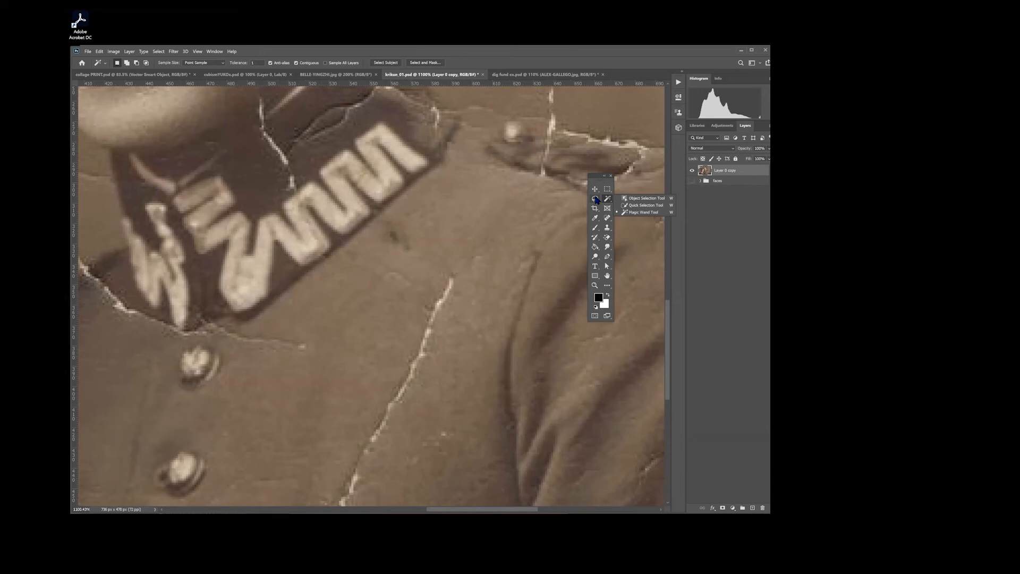
left_click(607, 221)
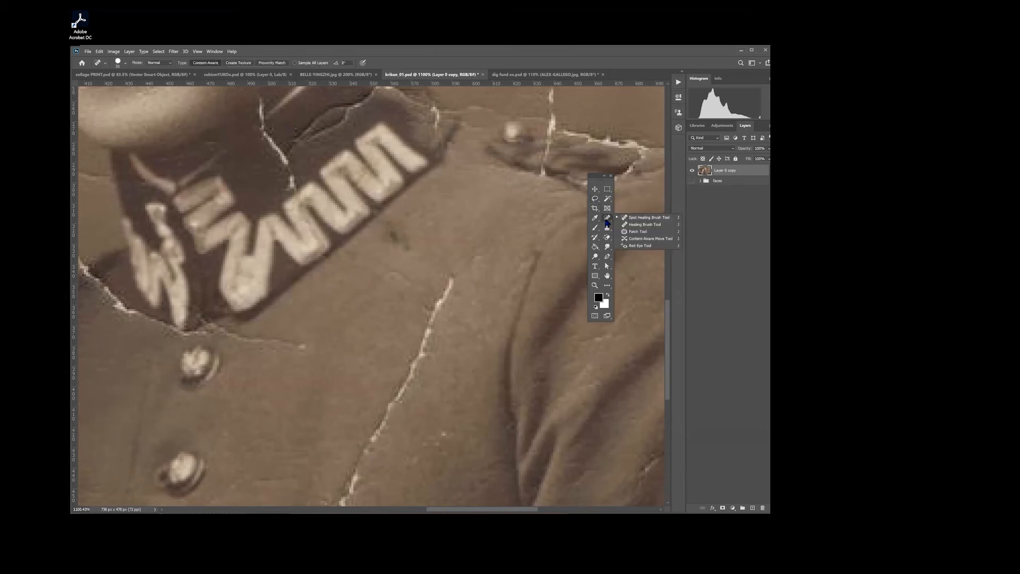
left_click(636, 218)
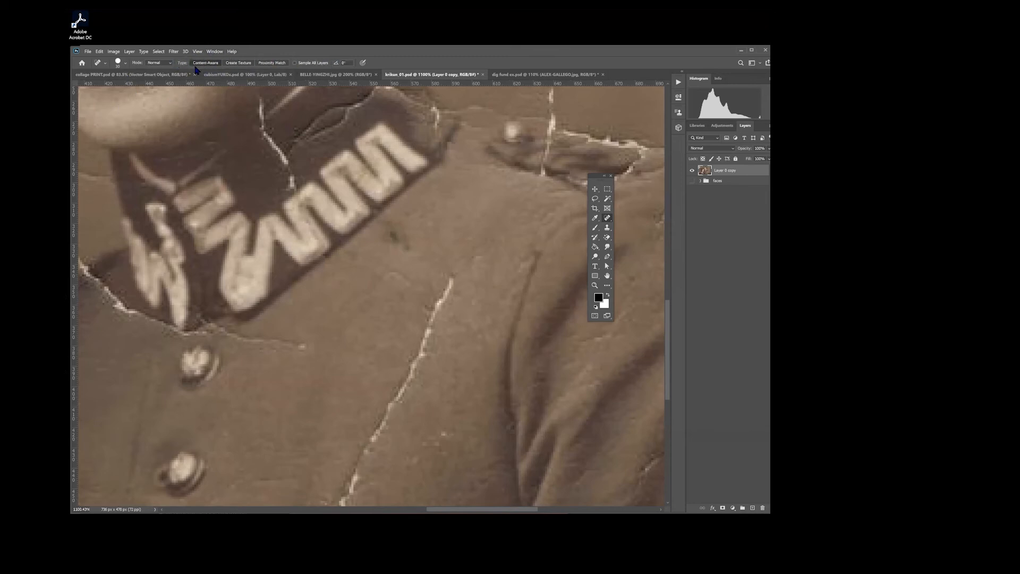
mouse_move(452, 277)
left_mouse_down()
mouse_move(424, 374)
mouse_move(345, 481)
left_mouse_up()
left_click(444, 377)
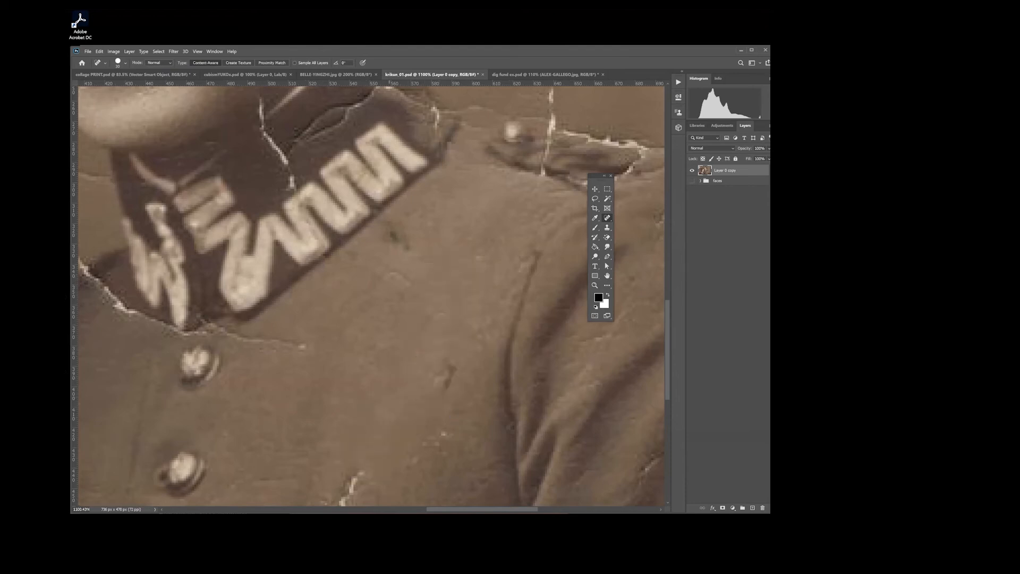
Step: Heal the remaining end of the chest crack, the dark stain below the collar, and small marks on the uniform
mouse_move(449, 346)
left_mouse_down()
mouse_move(434, 379)
mouse_move(395, 369)
mouse_move(454, 355)
left_mouse_up()
left_click_drag(401, 348, 400, 237)
left_click_drag(406, 404, 421, 242)
left_click_drag(391, 303, 432, 286)
mouse_move(433, 244)
left_mouse_down()
mouse_move(341, 343)
mouse_move(275, 346)
left_mouse_up()
mouse_move(480, 201)
left_mouse_down()
mouse_move(465, 270)
mouse_move(493, 290)
mouse_move(475, 352)
mouse_move(537, 378)
left_mouse_up()
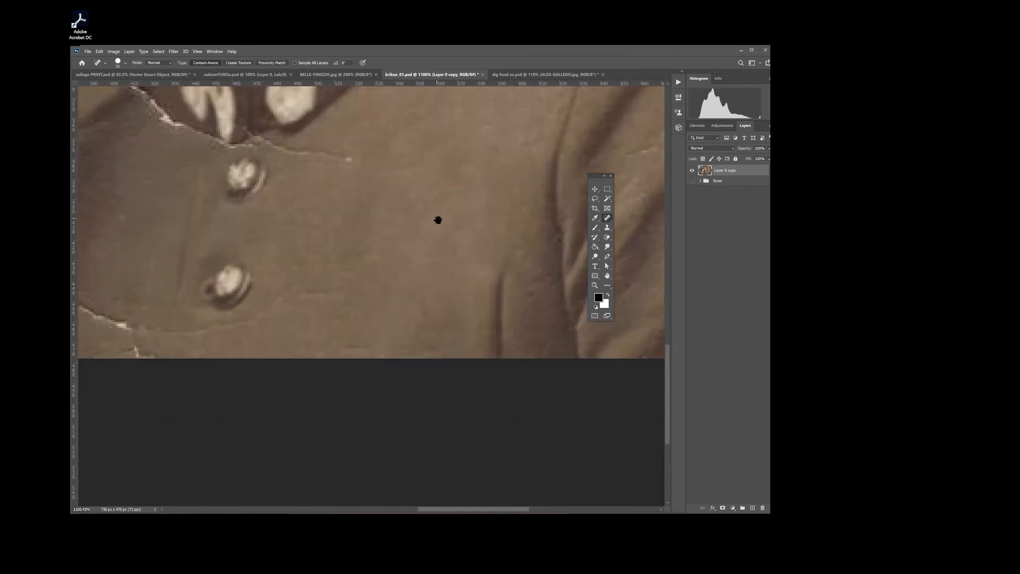
Step: Undo the last healing on the lower uniform and heal its white specks and short vertical scratch separately
key("ctrl+z")
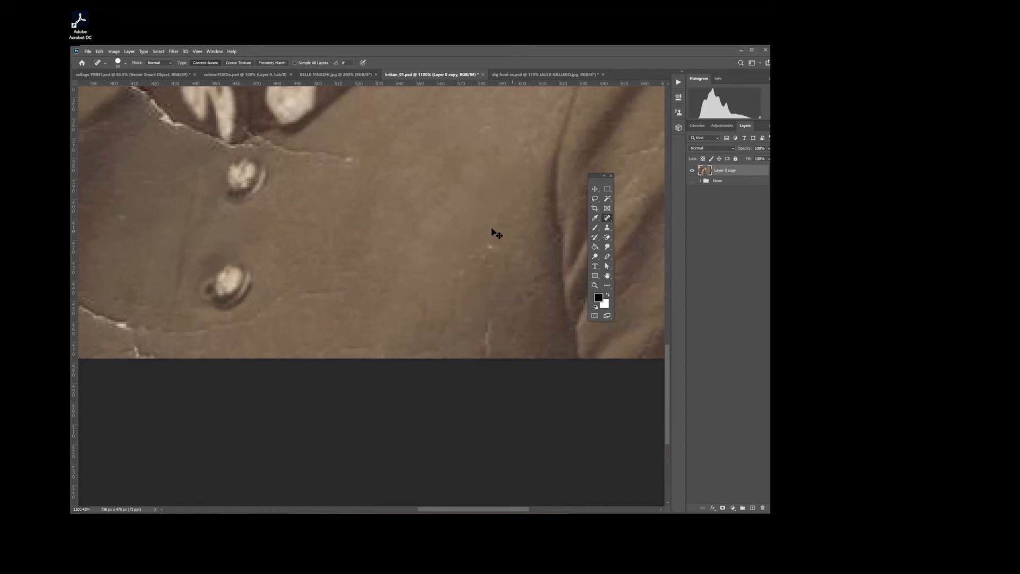
left_click_drag(503, 244, 445, 259)
left_click(485, 335)
Step: Heal the outer end of the thin crack above the top button and faint marks on the uniform chest
left_click_drag(414, 253, 347, 397)
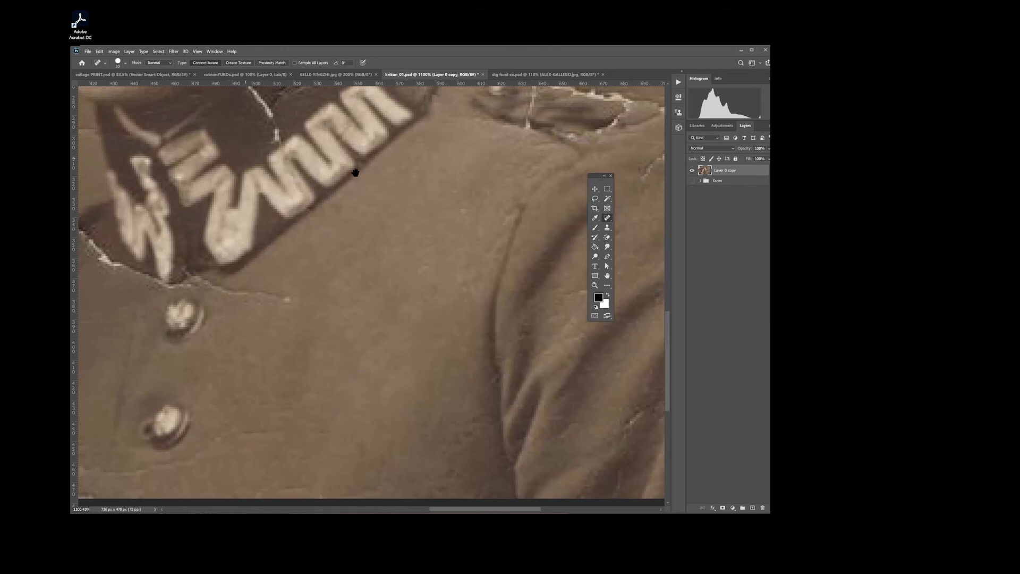
left_click_drag(301, 334, 355, 401)
left_click_drag(417, 310, 455, 320)
mouse_move(373, 369)
left_mouse_down()
mouse_move(318, 367)
mouse_move(485, 375)
mouse_move(387, 326)
left_mouse_up()
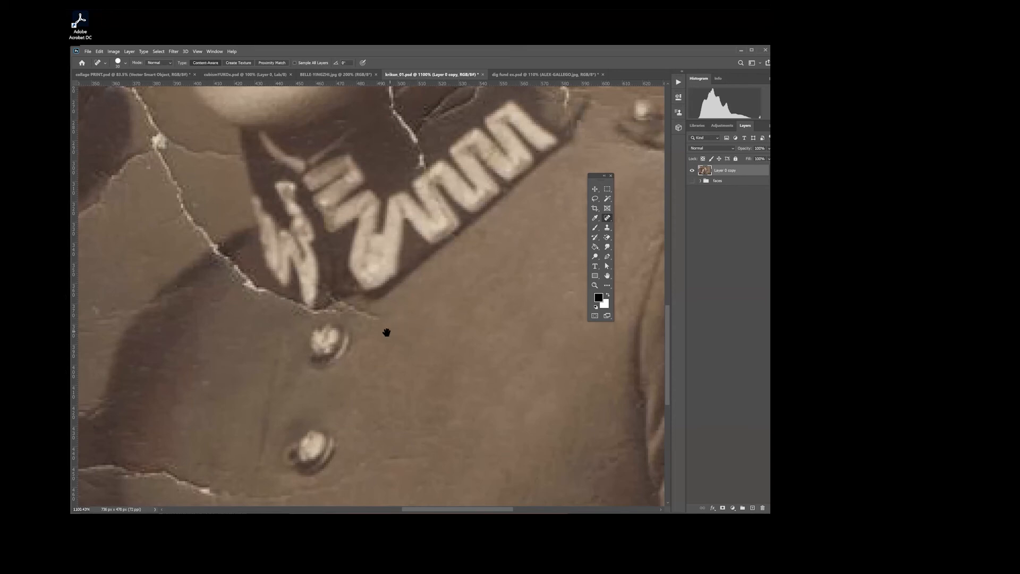
Step: Reduce the healing brush size and heal the rest of the thin crack running from beneath the collar tip
key("bracketleft")
key("bracketleft")
key("bracketleft")
key("bracketleft")
key("bracketleft")
key("bracketright")
left_click_drag(396, 321, 346, 311)
left_click(378, 317)
left_click(361, 317)
left_click(353, 308)
left_click(343, 310)
left_click(337, 313)
Step: Heal the crack where it crosses the man's shoulder beside the collar, using small Spot Healing Brush dabs
left_click_drag(221, 351, 353, 460)
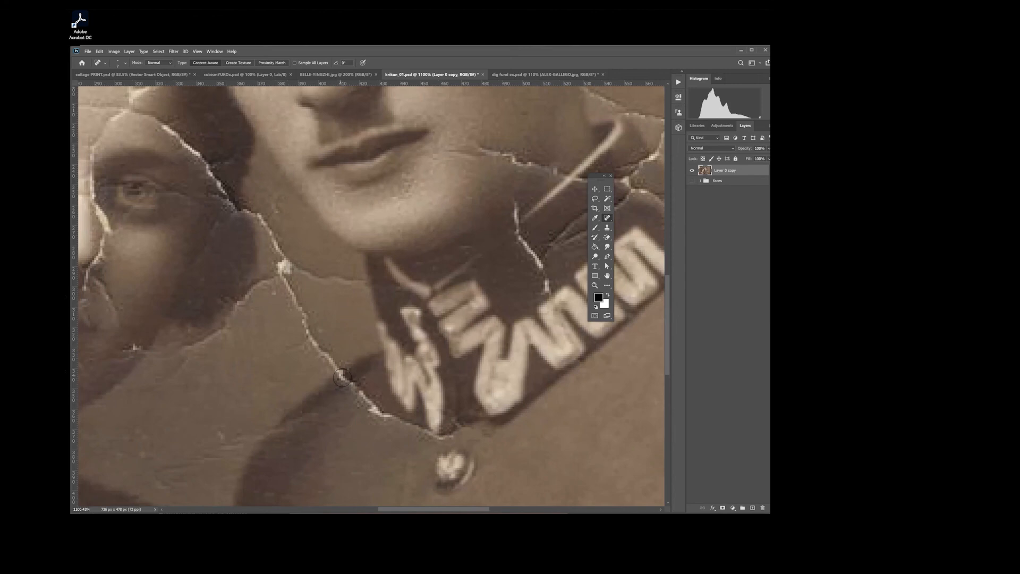
left_click(345, 377)
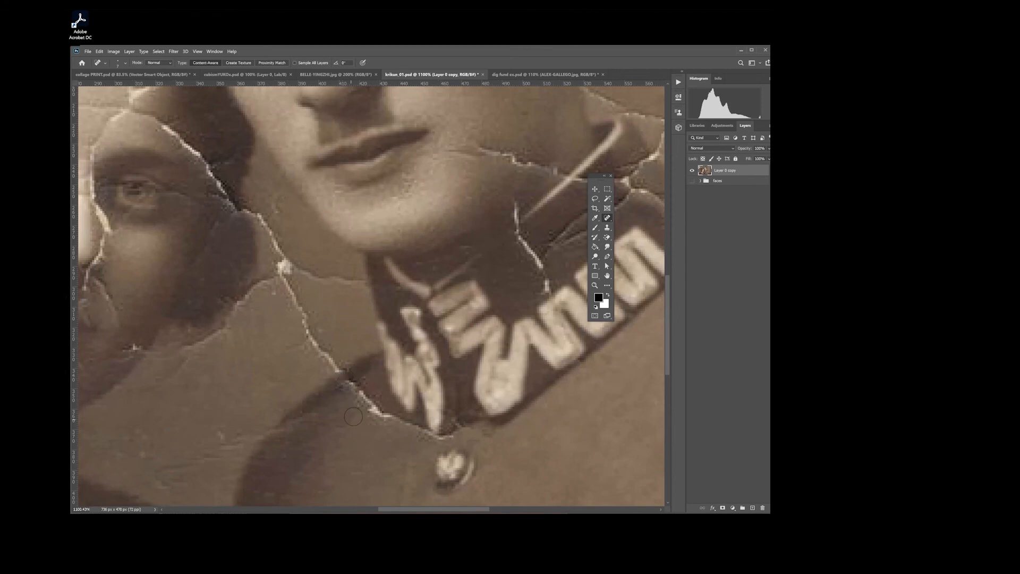
left_click(356, 389)
left_click(363, 397)
left_click(374, 409)
left_click(197, 51)
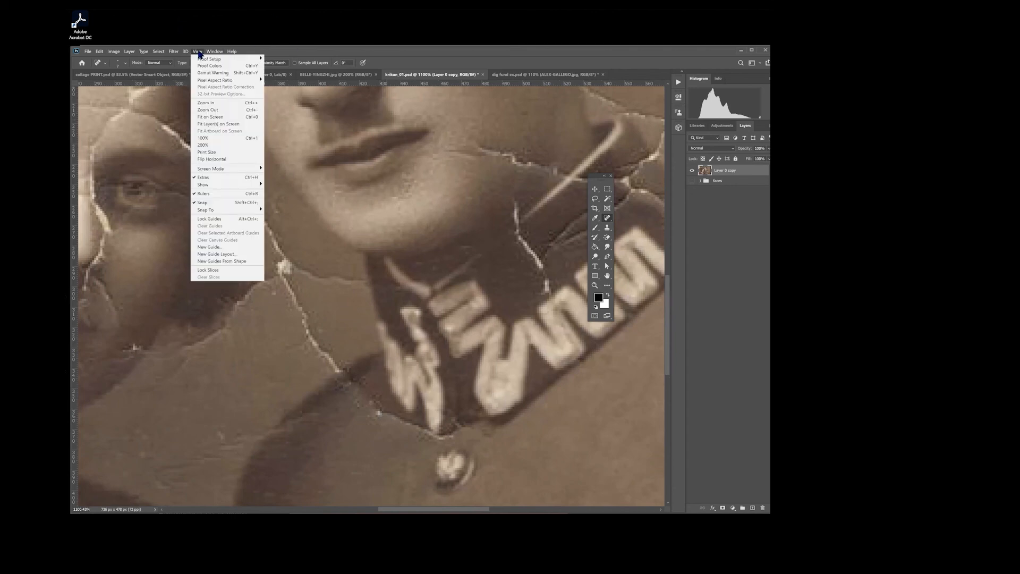
left_click(218, 117)
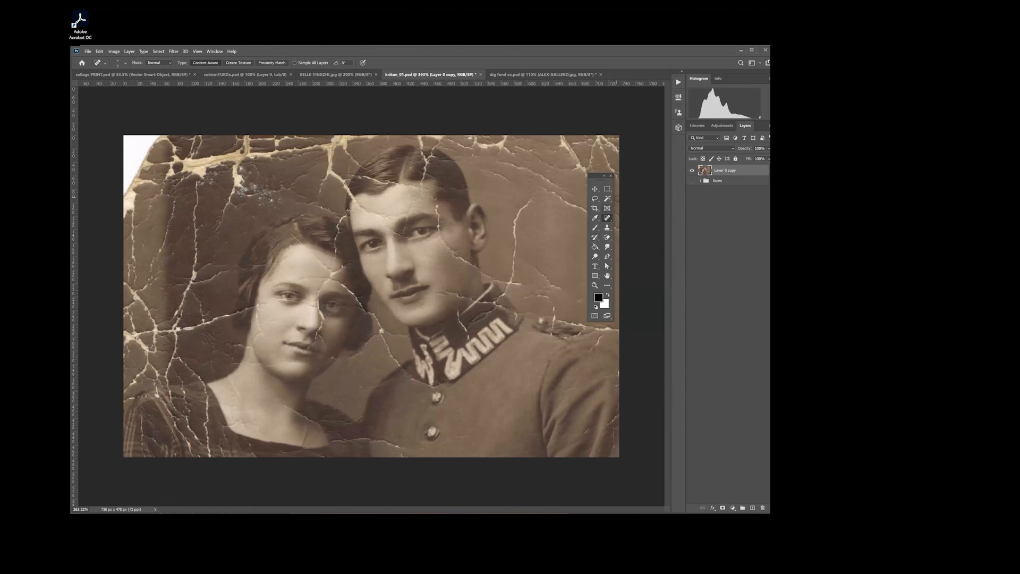
Step: Move the floating toolbox closer to the man's head, select the Spot Healing Brush Tool and show its group of healing tools again
left_click_drag(599, 181, 514, 169)
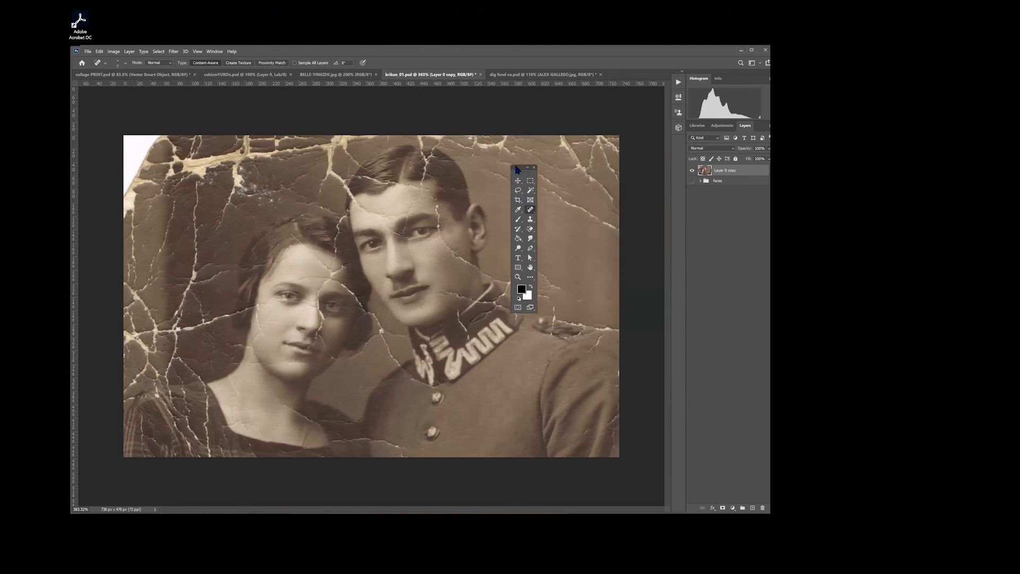
right_click(523, 208)
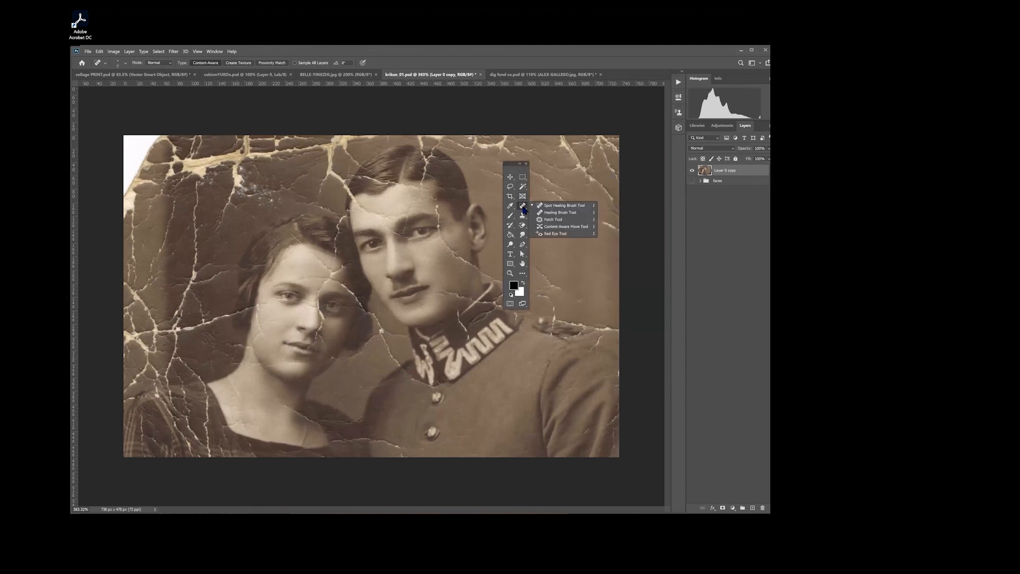
left_click(562, 206)
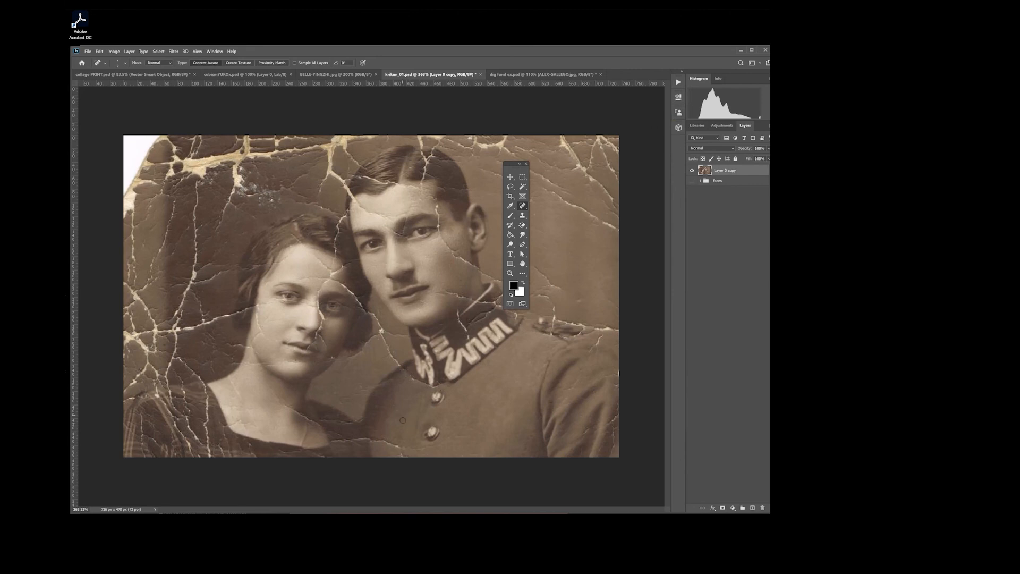
right_click(522, 207)
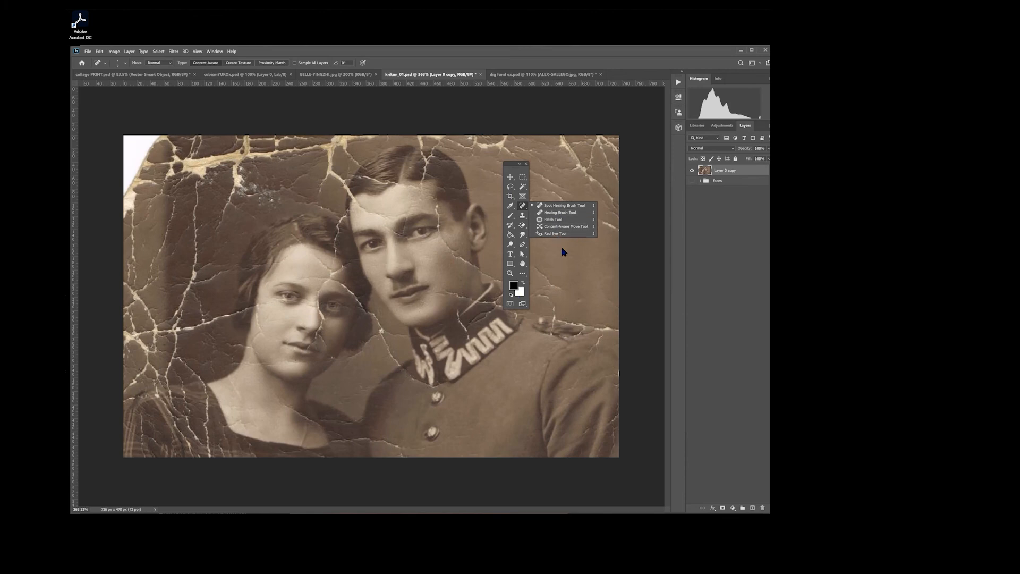
Step: Look through the Customize Toolbar tool list from the Move Tool down to the Zoom Tool and leave without changing it
left_click(522, 274)
left_click(522, 274)
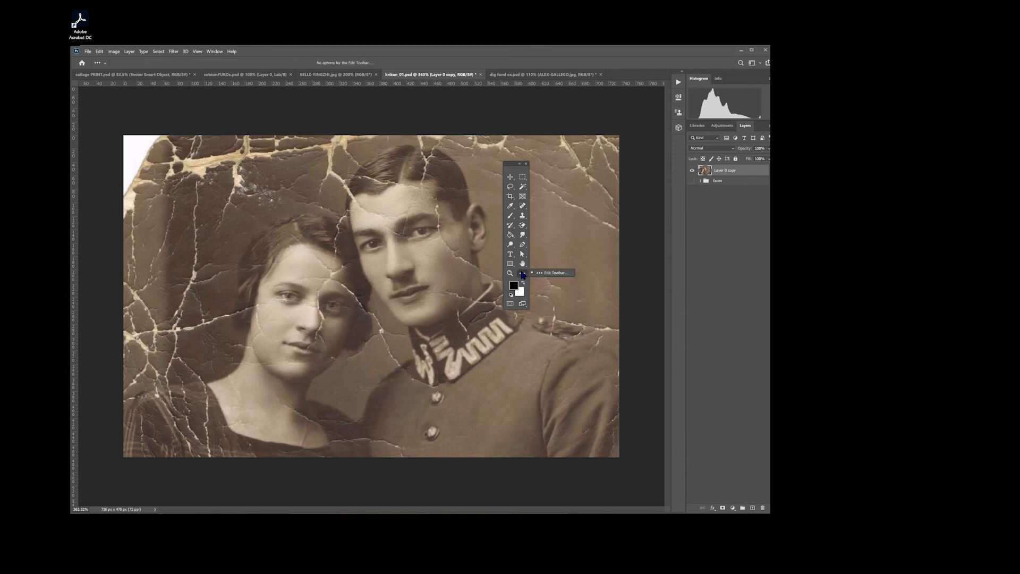
left_click(555, 273)
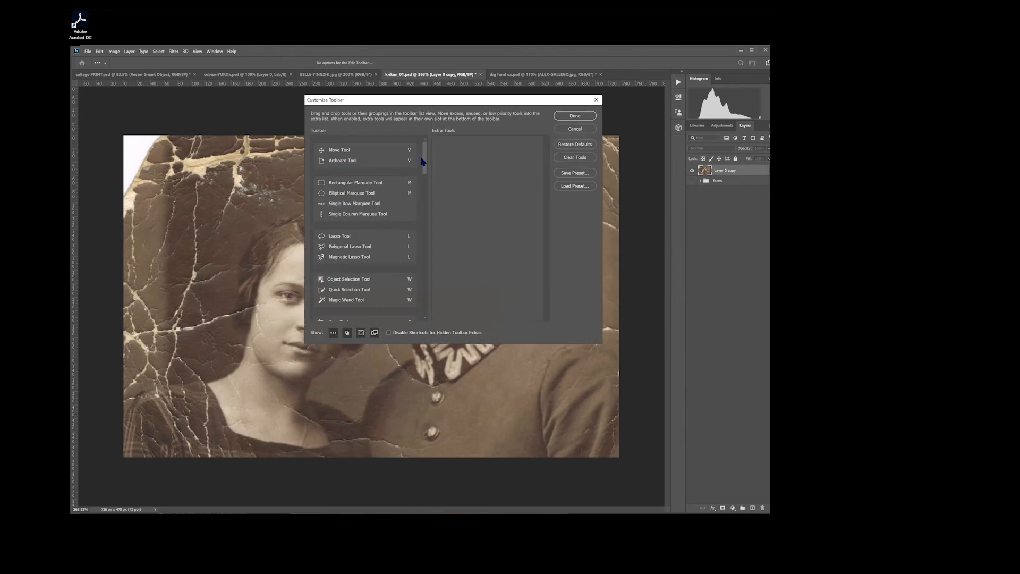
left_click_drag(424, 158, 428, 337)
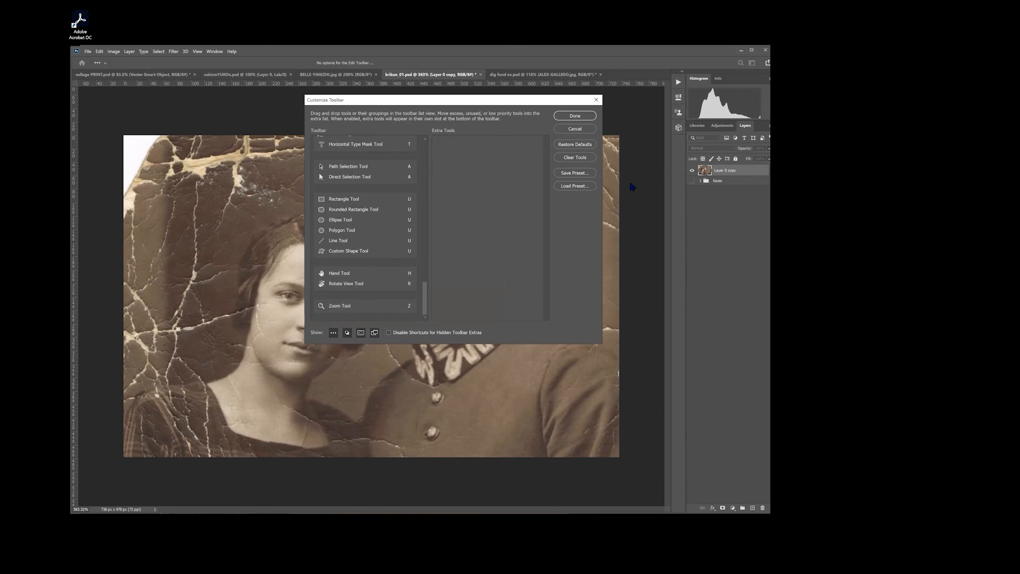
left_click(577, 129)
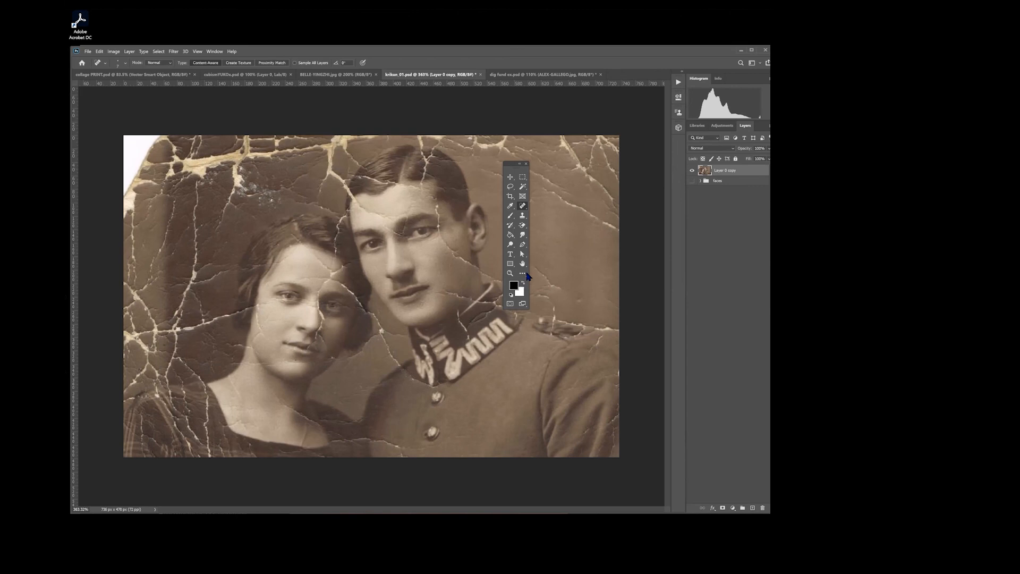